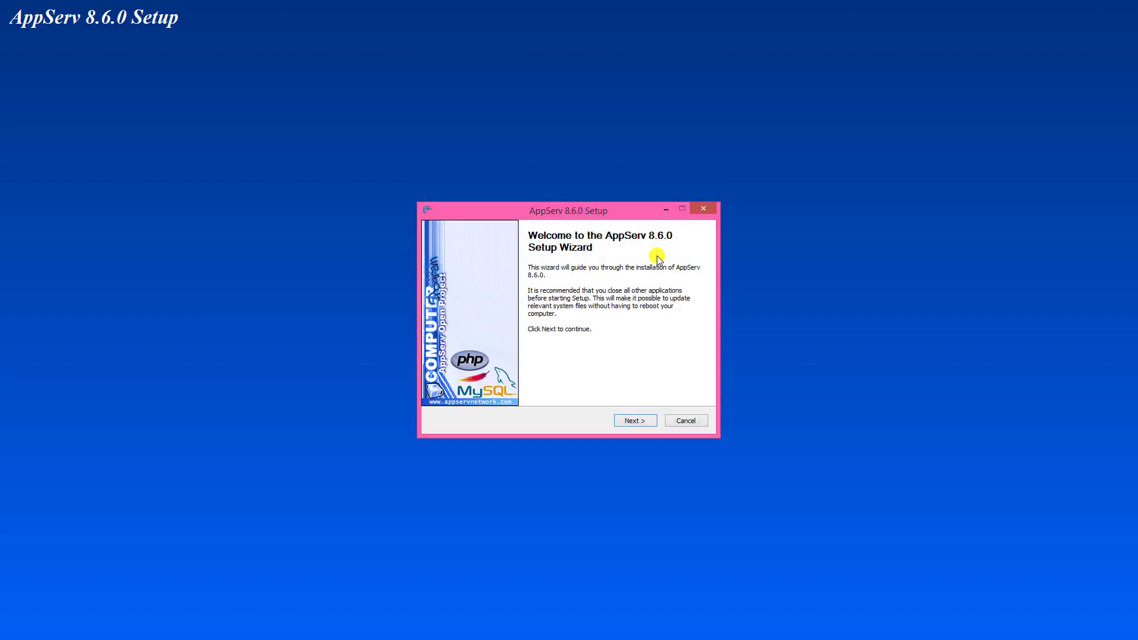
Step: Accept the AppServ 8.6.0 licence and keep C:\AppServ as the install folder
{"action": "left_click", "coordinate": [648, 421]}
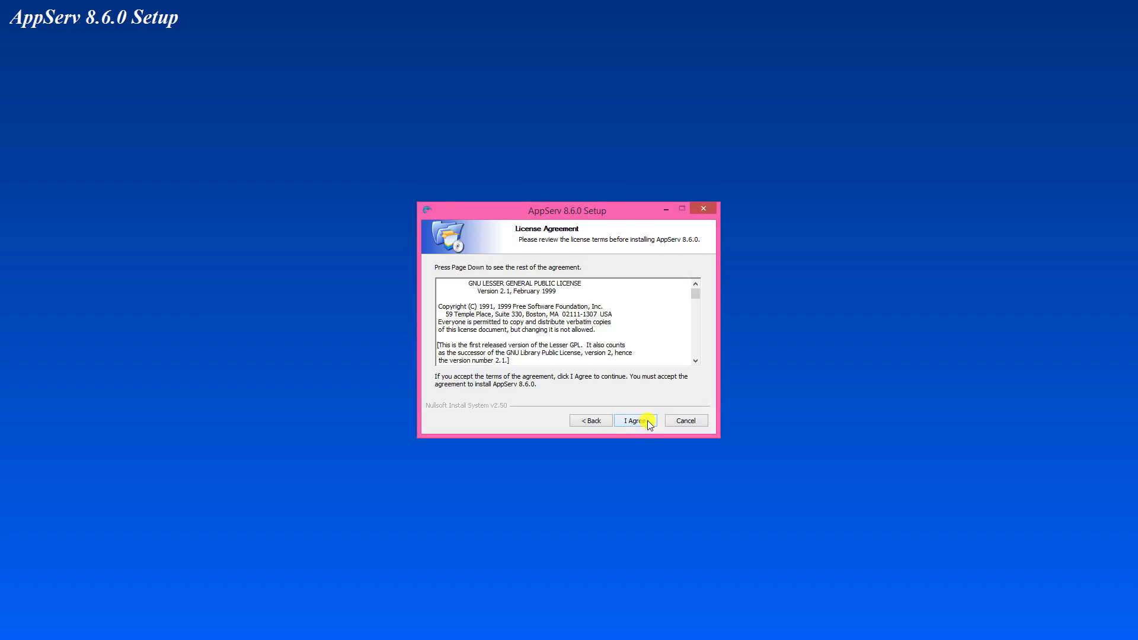
{"action": "left_click", "coordinate": [650, 422]}
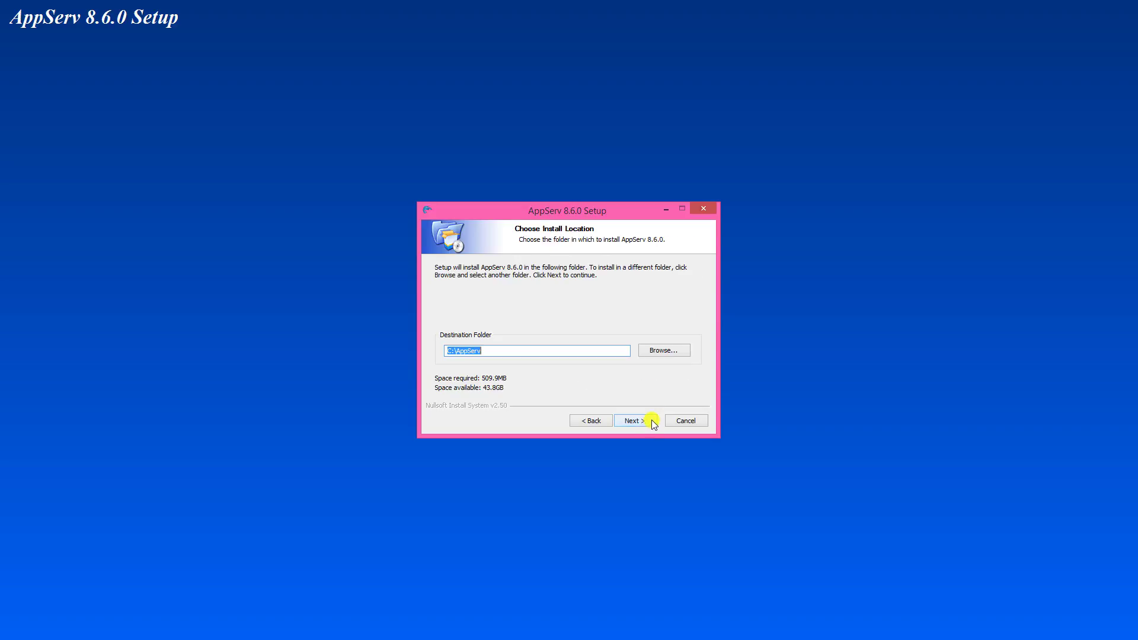
{"action": "left_click_drag", "start_coordinate": [521, 360], "coordinate": [495, 354]}
{"action": "left_click", "coordinate": [652, 421]}
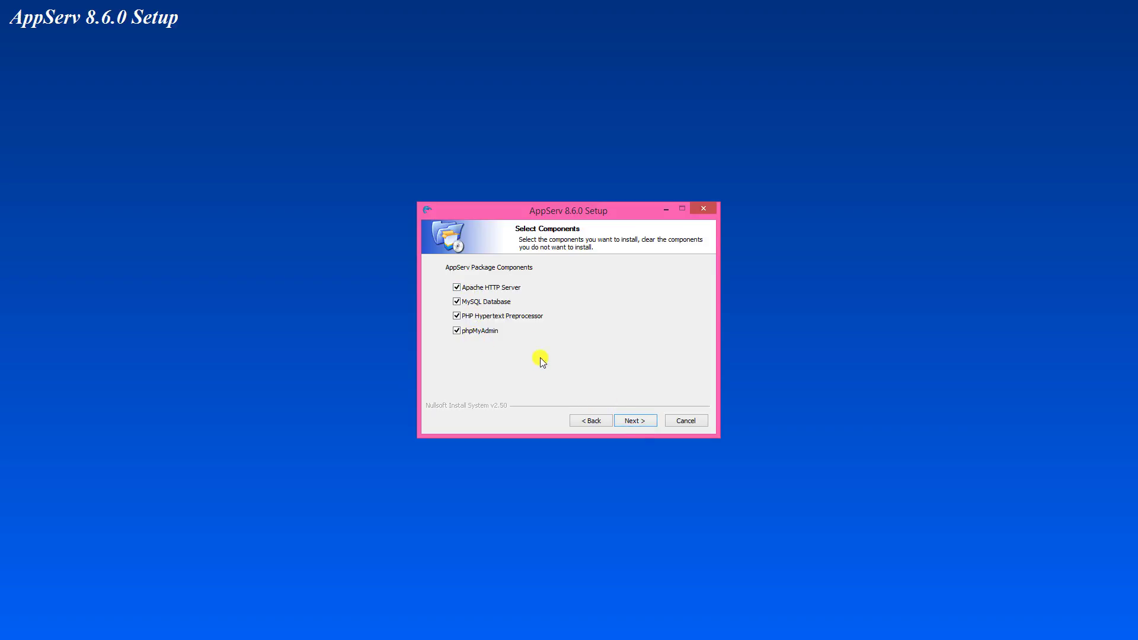
Step: Keep all four components, enter the admin e-mail, keep ports 80 and 443, and type the MySQL root password
{"action": "left_click", "coordinate": [653, 420]}
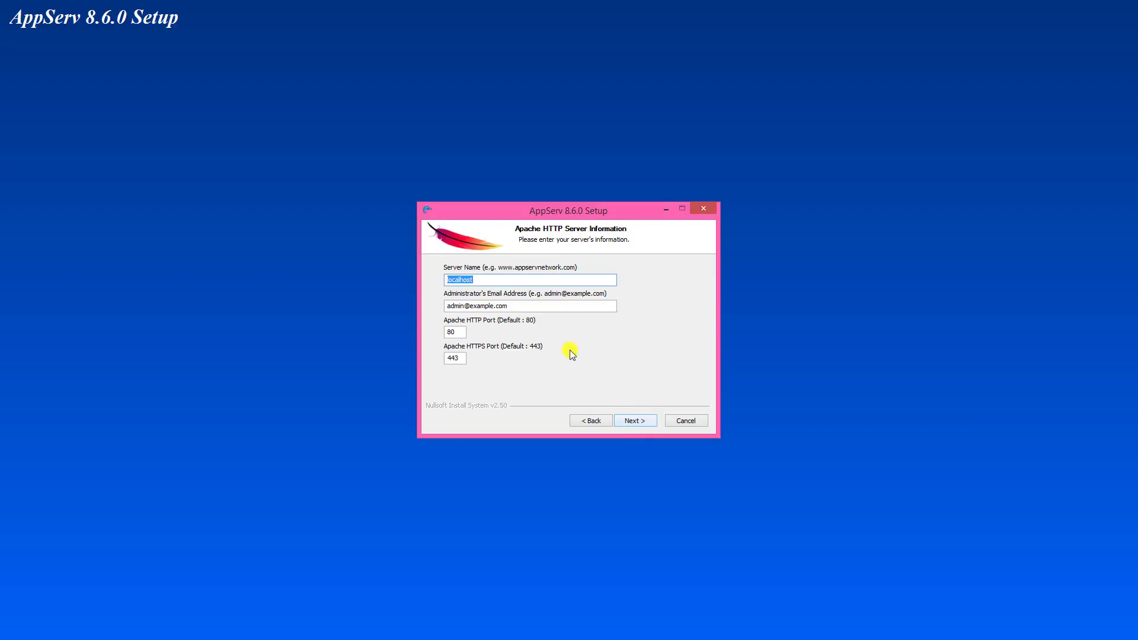
{"action": "left_click_drag", "start_coordinate": [541, 305], "coordinate": [326, 302]}
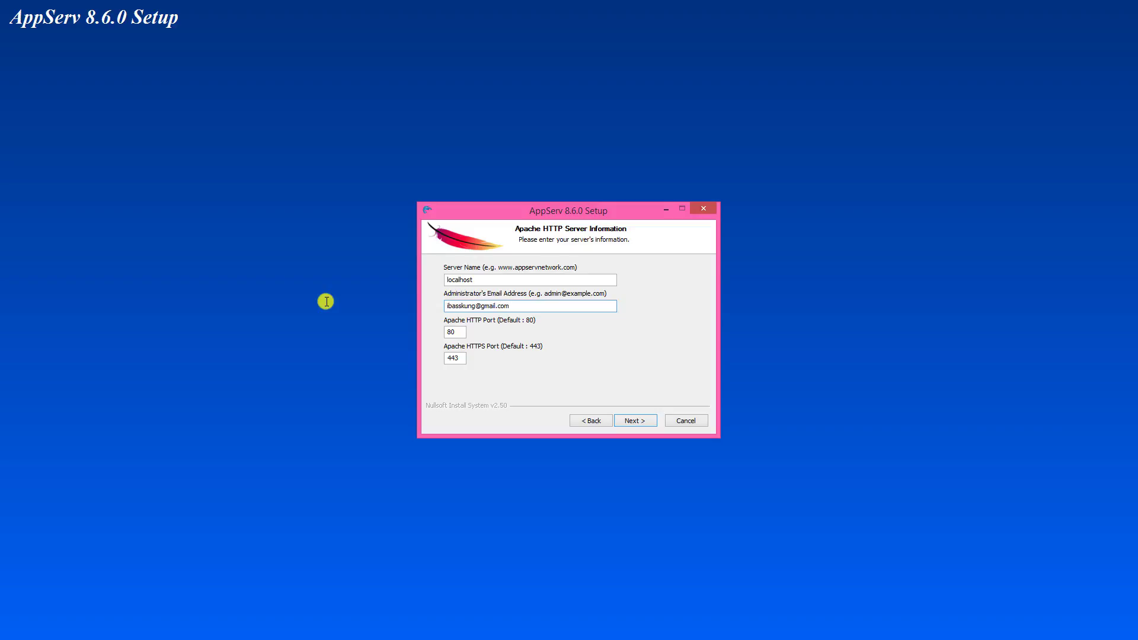
{"action": "double_click", "coordinate": [449, 332]}
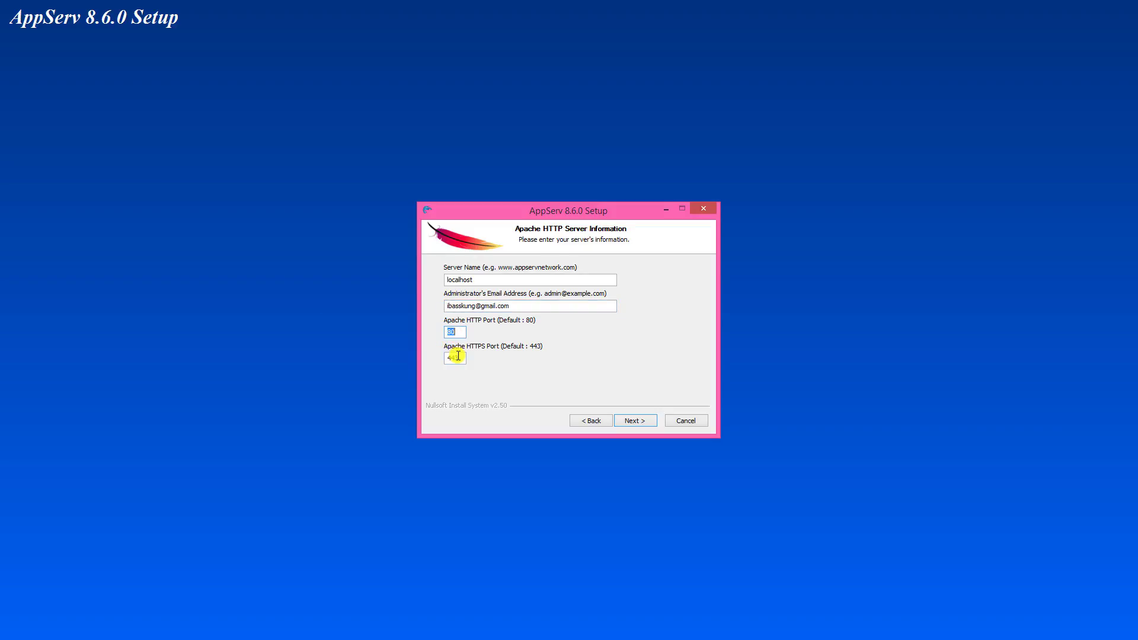
{"action": "left_click", "coordinate": [458, 356]}
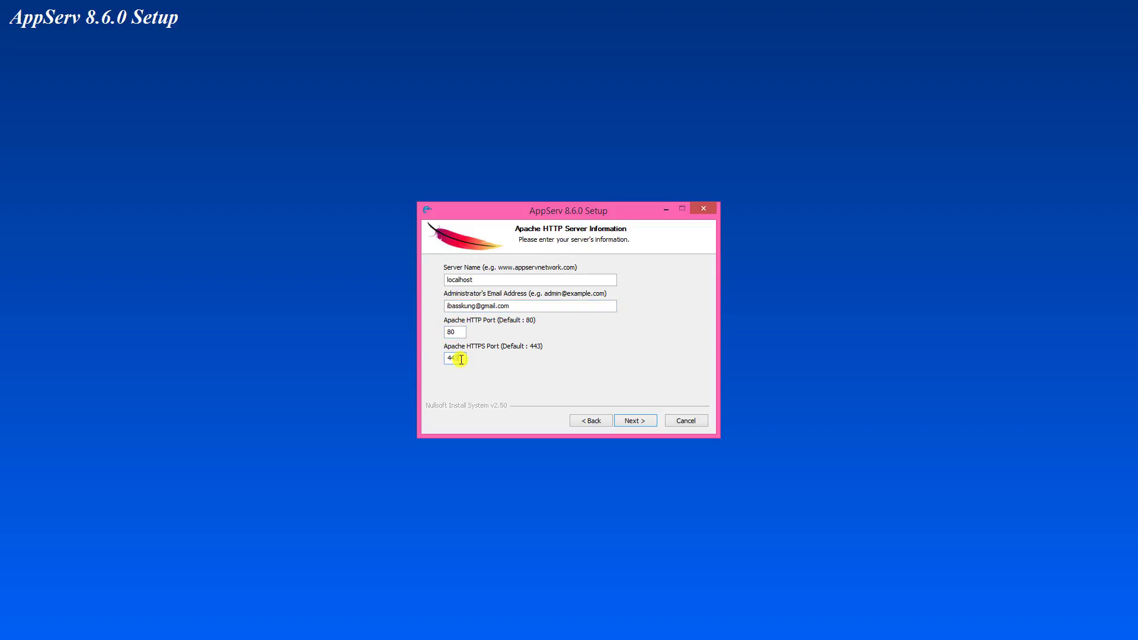
{"action": "left_click", "coordinate": [648, 422]}
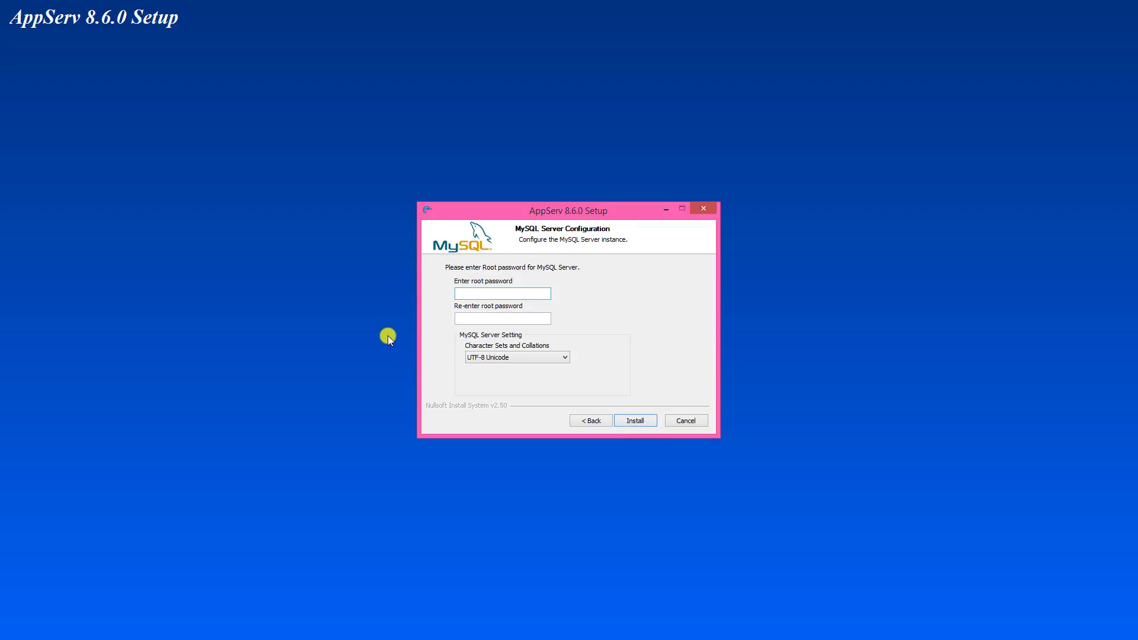
{"action": "type", "text": "1234567890123"}
{"action": "key", "text": "Tab"}
{"action": "type", "text": "1234567890123"}
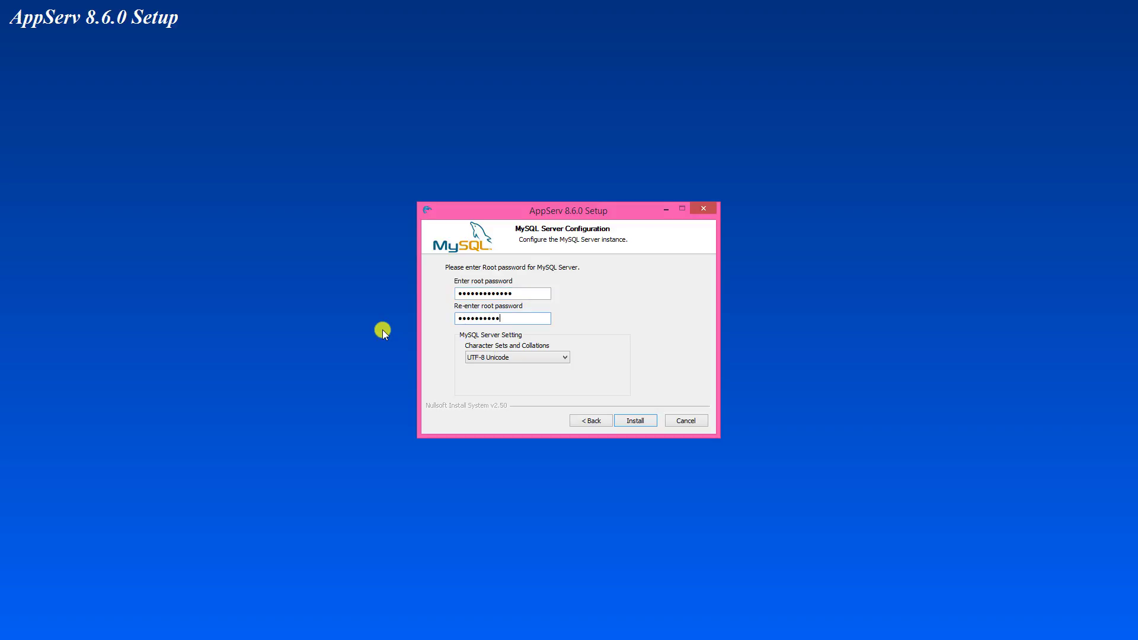
Step: Install AppServ, finish setup to start Apache and MySQL, and allow Apache through the firewall
{"action": "left_click", "coordinate": [653, 420]}
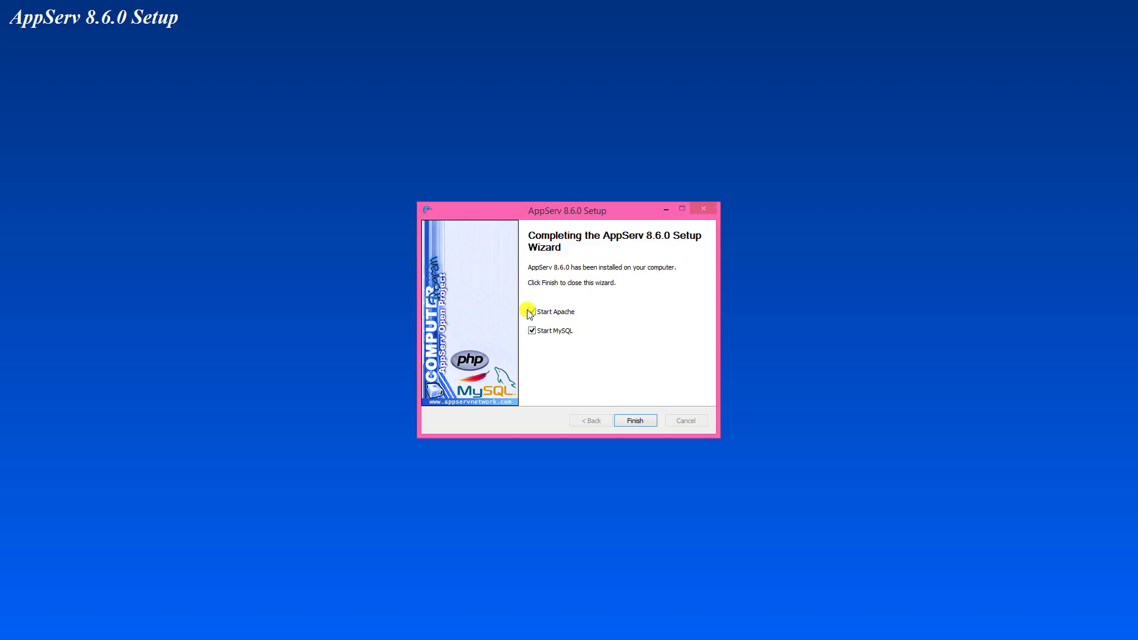
{"action": "left_click", "coordinate": [649, 422]}
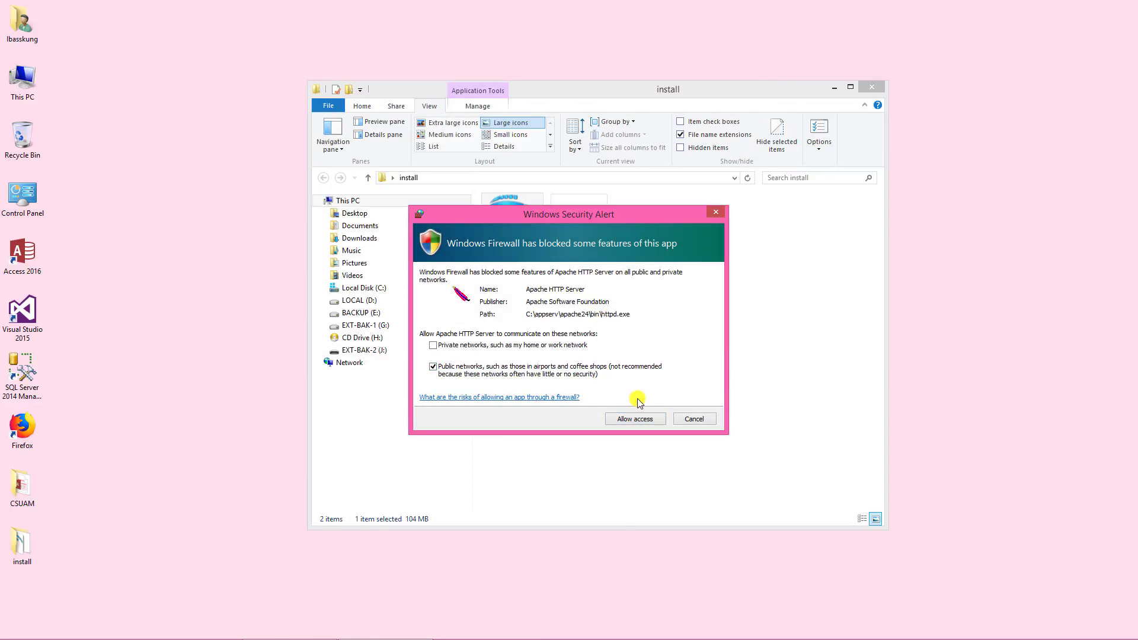
{"action": "left_click", "coordinate": [660, 422]}
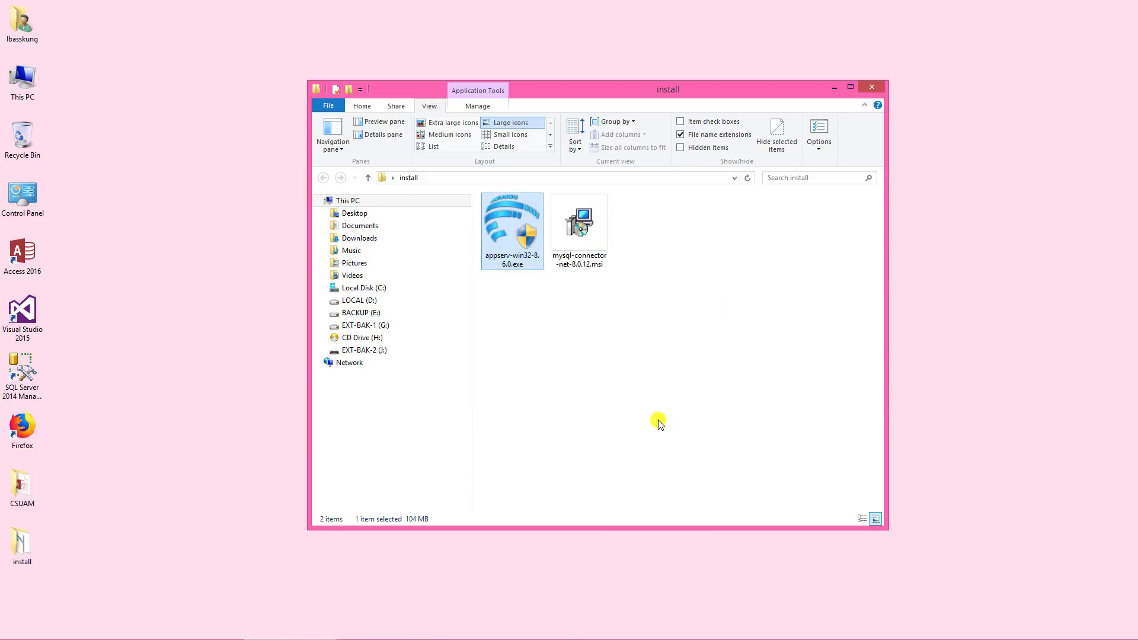
Step: Refresh the install folder listing
{"action": "right_click", "coordinate": [599, 320]}
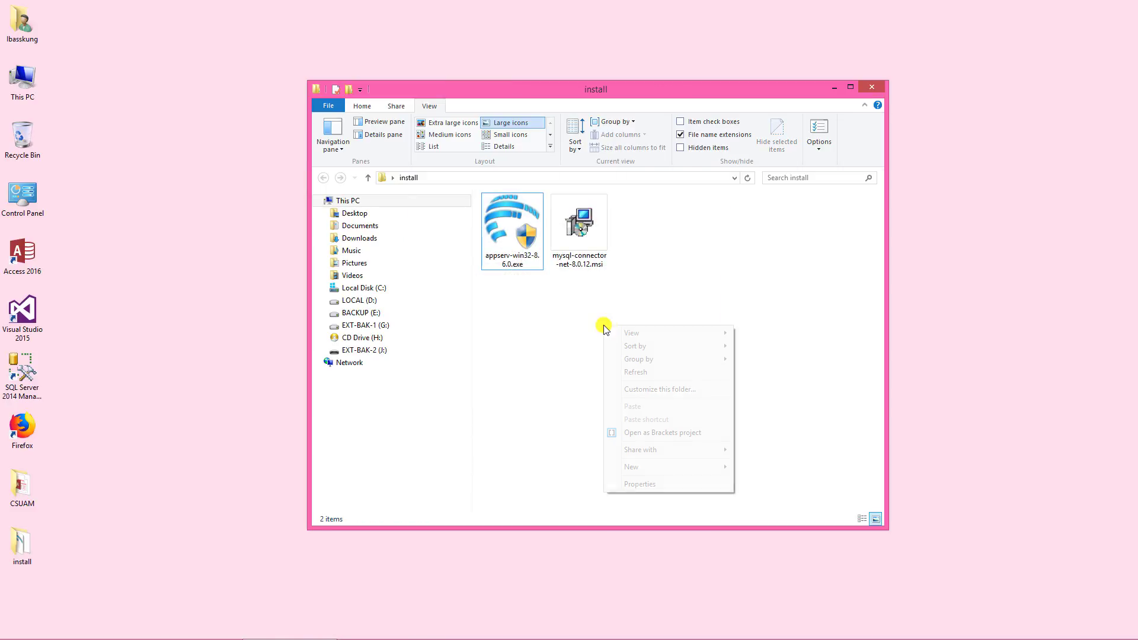
{"action": "left_click", "coordinate": [652, 368]}
{"action": "left_click", "coordinate": [169, 354]}
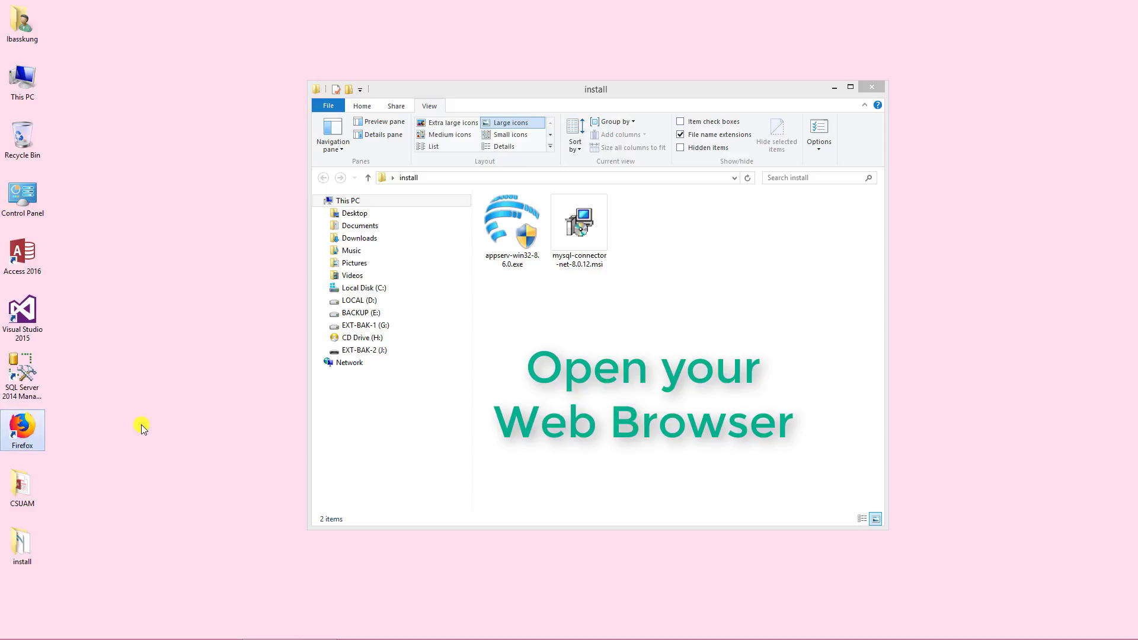
Step: Launch Firefox and load localhost to confirm the AppServ page appears
{"action": "double_click", "coordinate": [37, 423]}
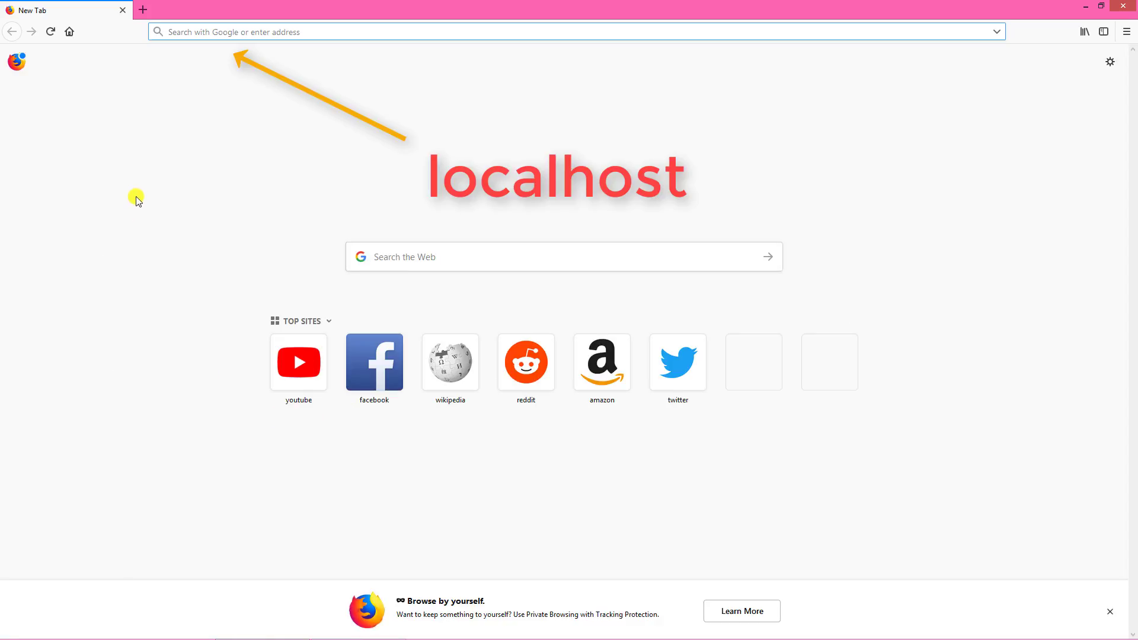
{"action": "type", "text": "localhost"}
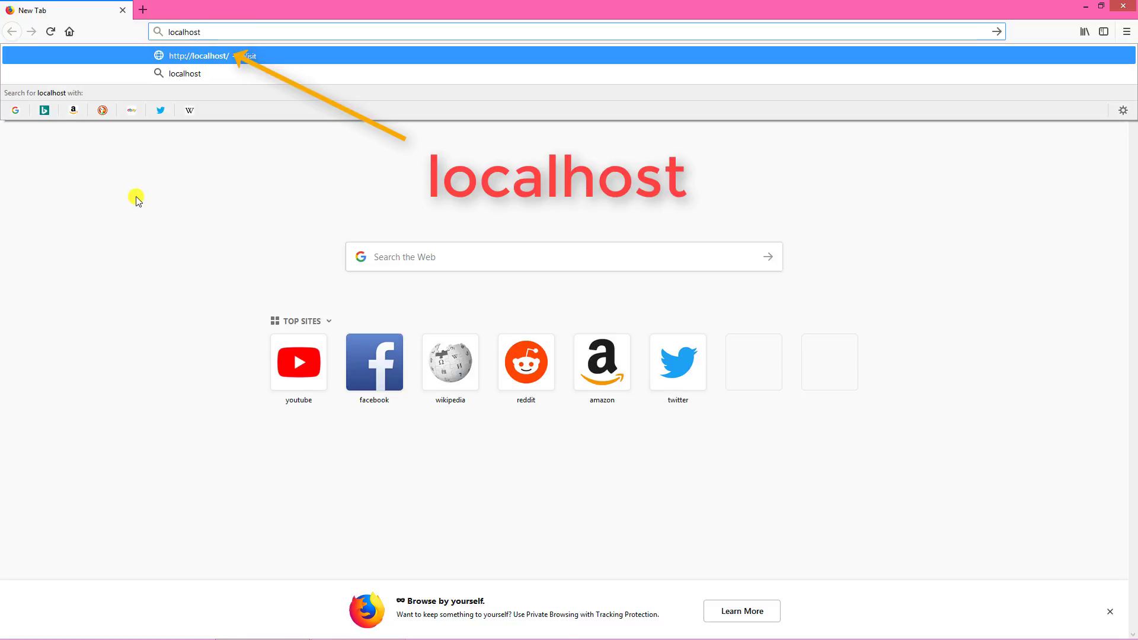
{"action": "key", "text": "Return"}
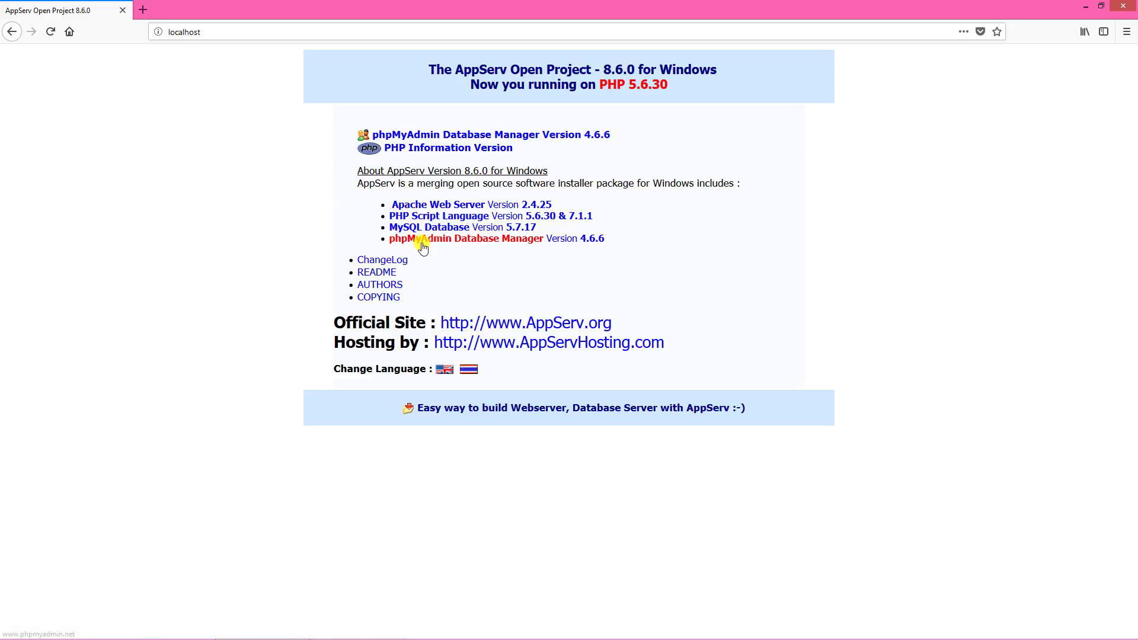
Step: Go to localhost/phpmyadmin to reach the phpMyAdmin login page
{"action": "left_click", "coordinate": [224, 32]}
{"action": "type", "text": "/p"}
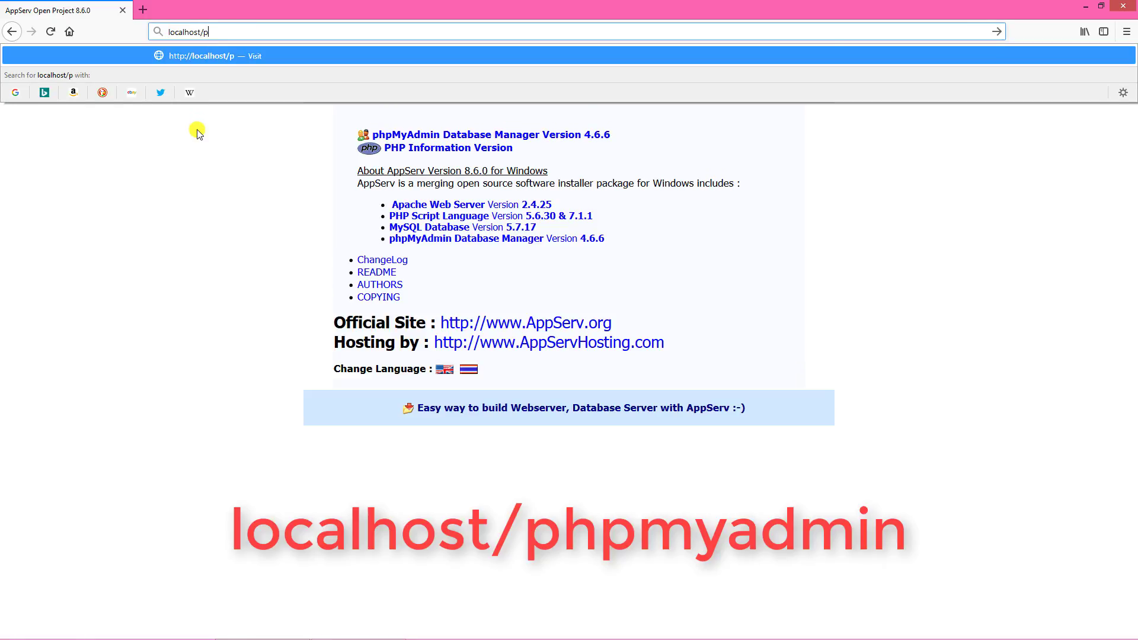
{"action": "type", "text": "hpmyadmin"}
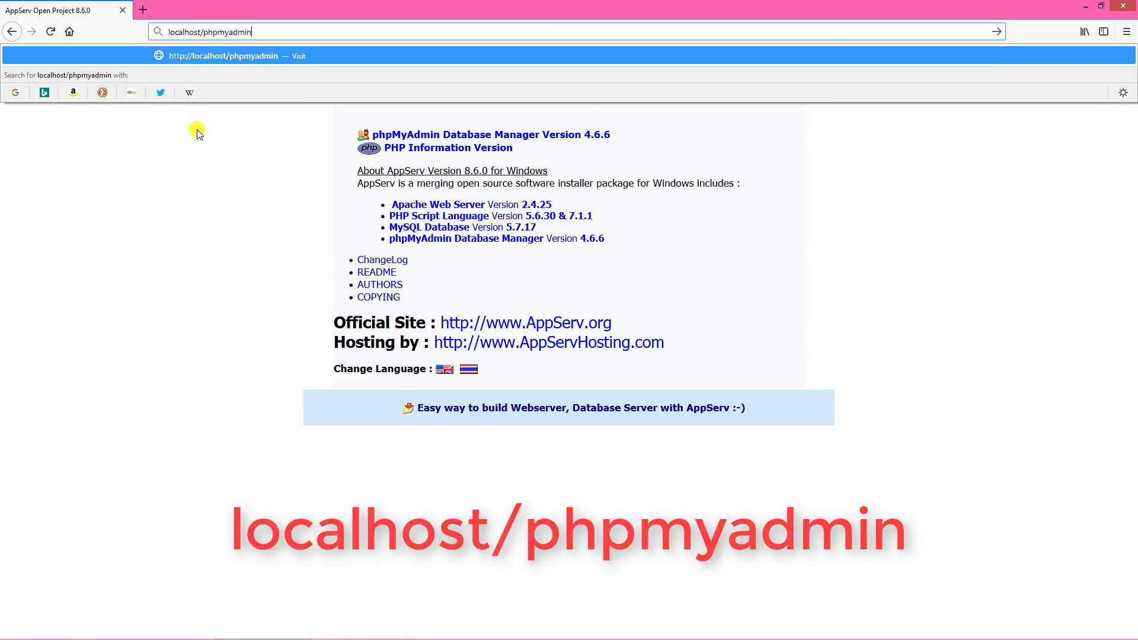
{"action": "key", "text": "Return"}
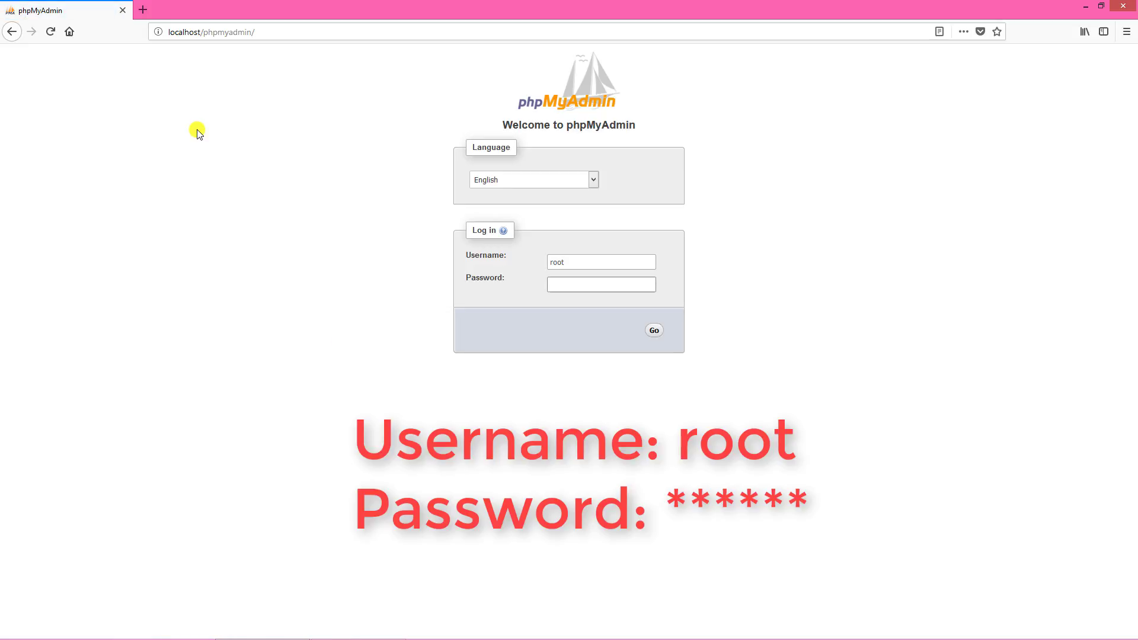
Step: Log in to phpMyAdmin with the root password and decline Firefox's offer to save it
{"action": "type", "text": "*************"}
{"action": "key", "text": "Return"}
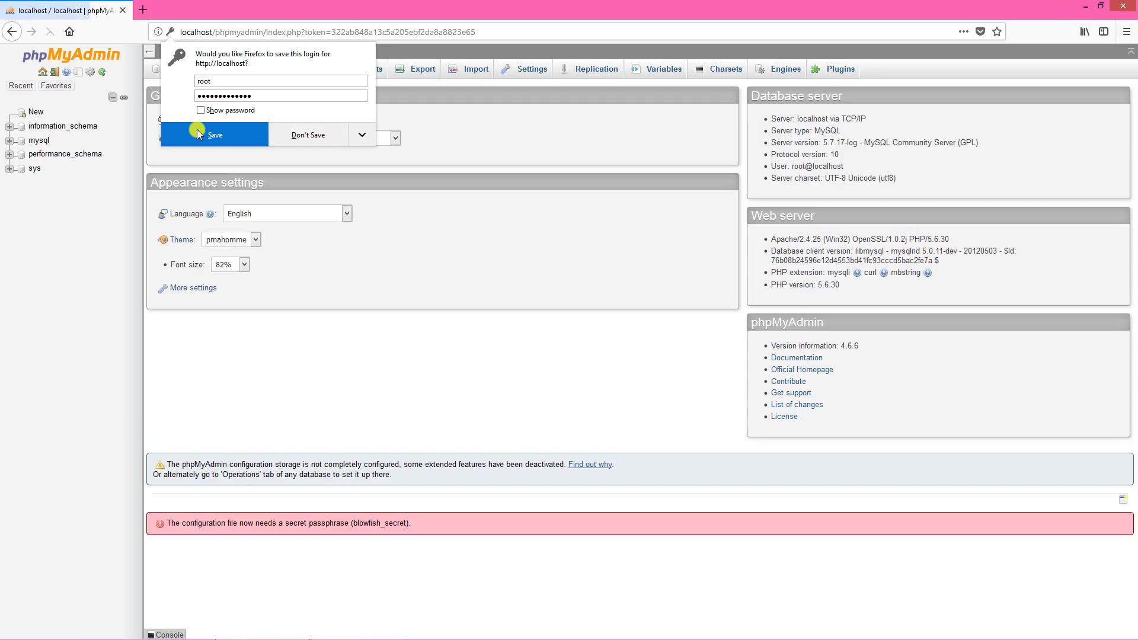
{"action": "left_click", "coordinate": [311, 139]}
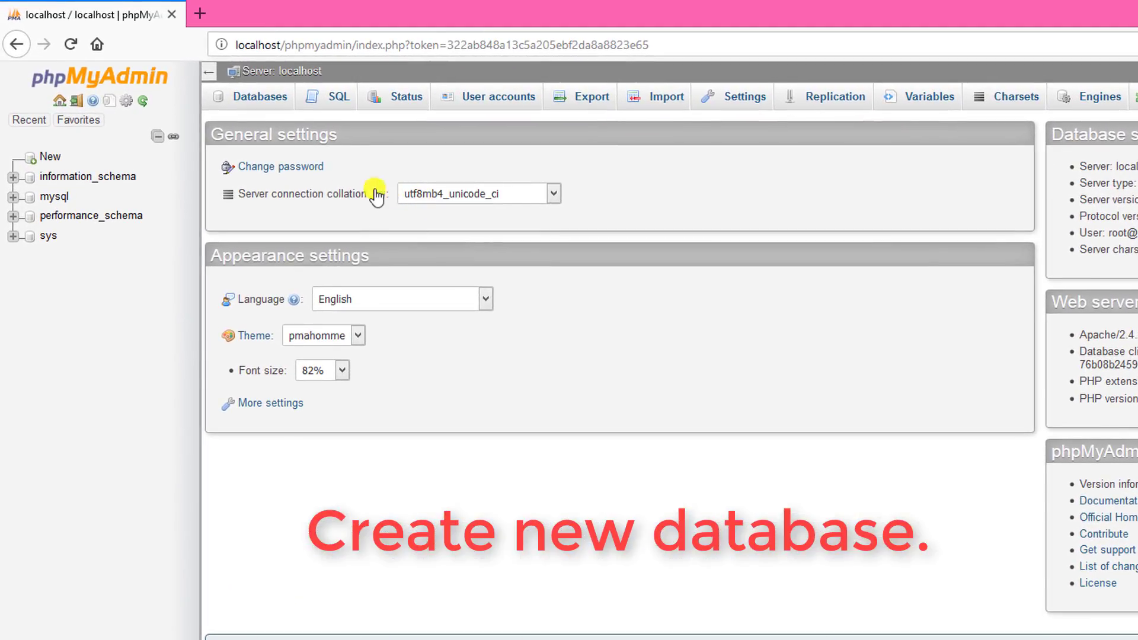
Step: Name the new database student_database, pick utf8_general_ci collation, and create it
{"action": "left_click", "coordinate": [52, 158]}
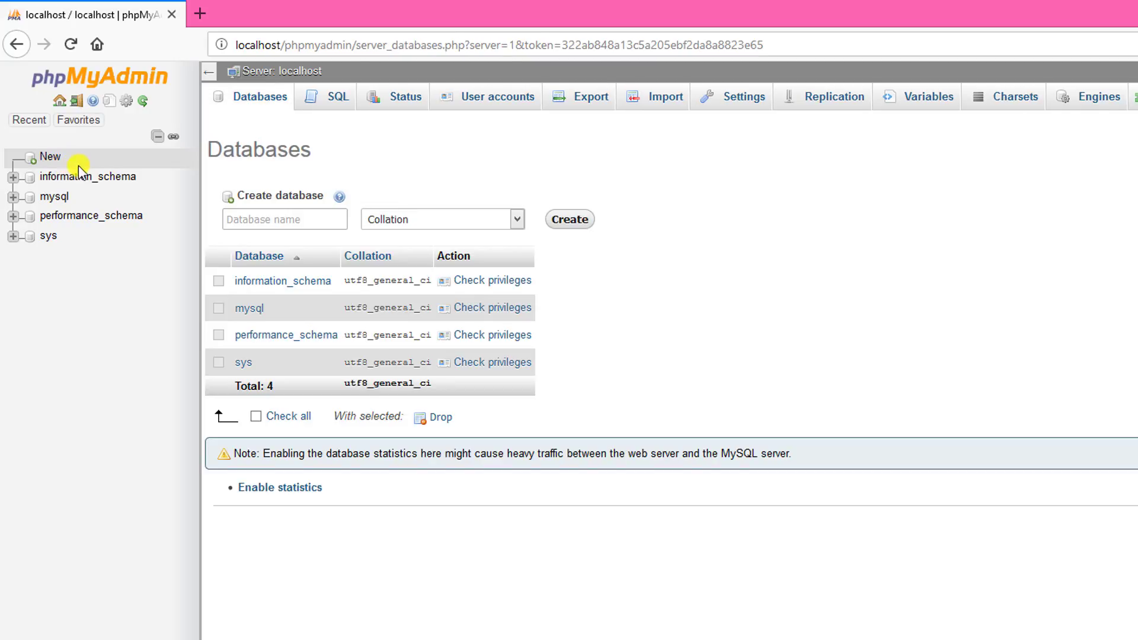
{"action": "type", "text": "s"}
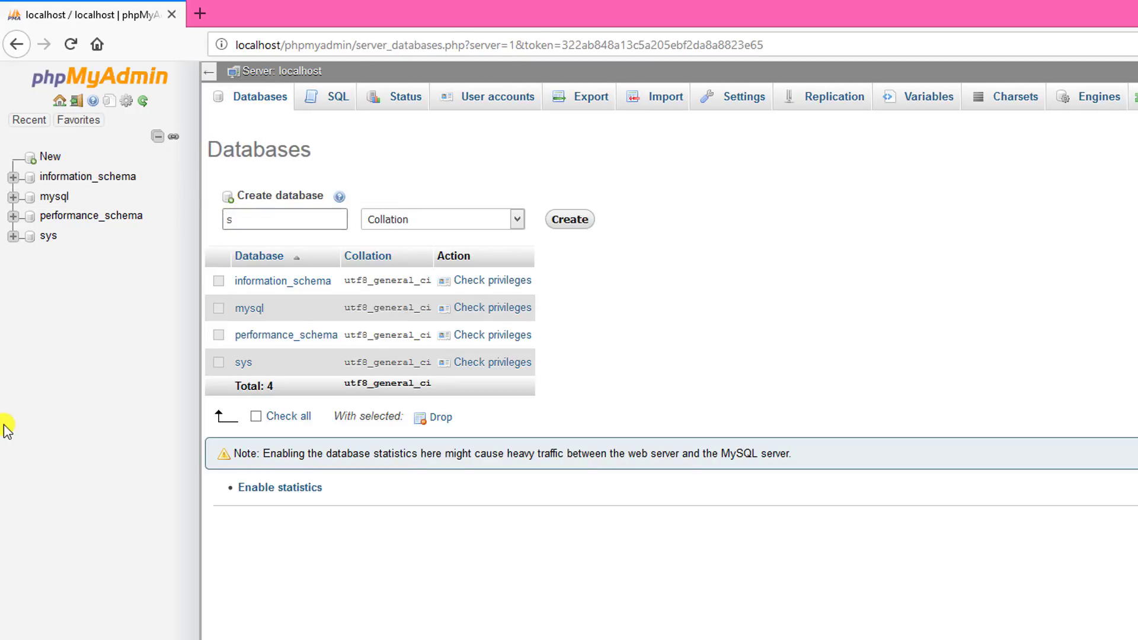
{"action": "type", "text": "tudent_database"}
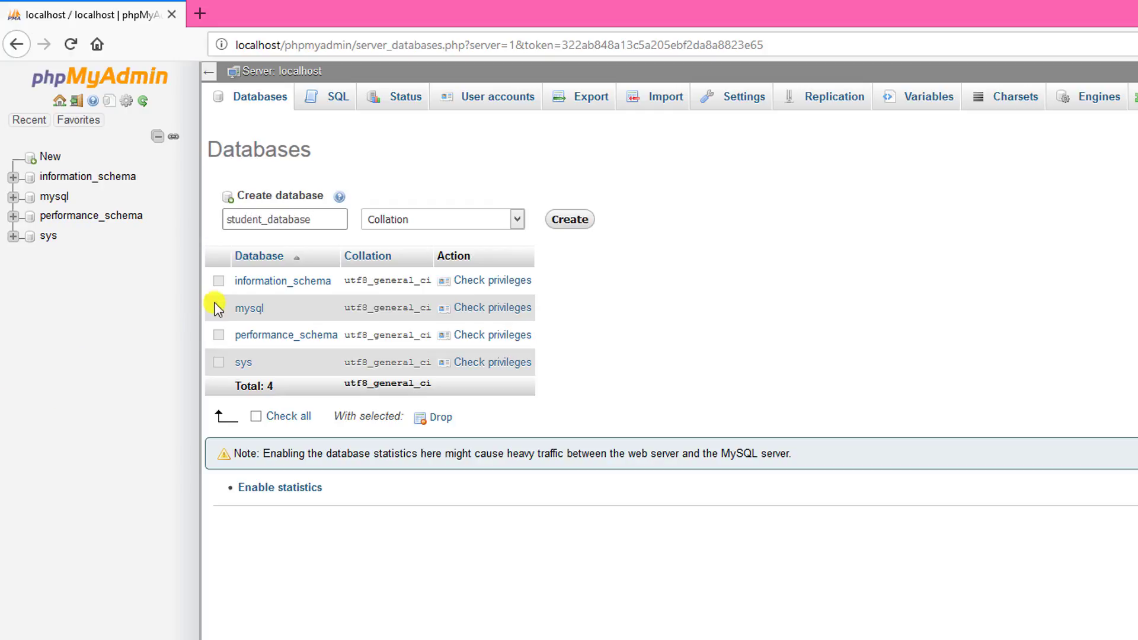
{"action": "left_click", "coordinate": [517, 220]}
{"action": "left_click_drag", "start_coordinate": [517, 255], "coordinate": [526, 525]}
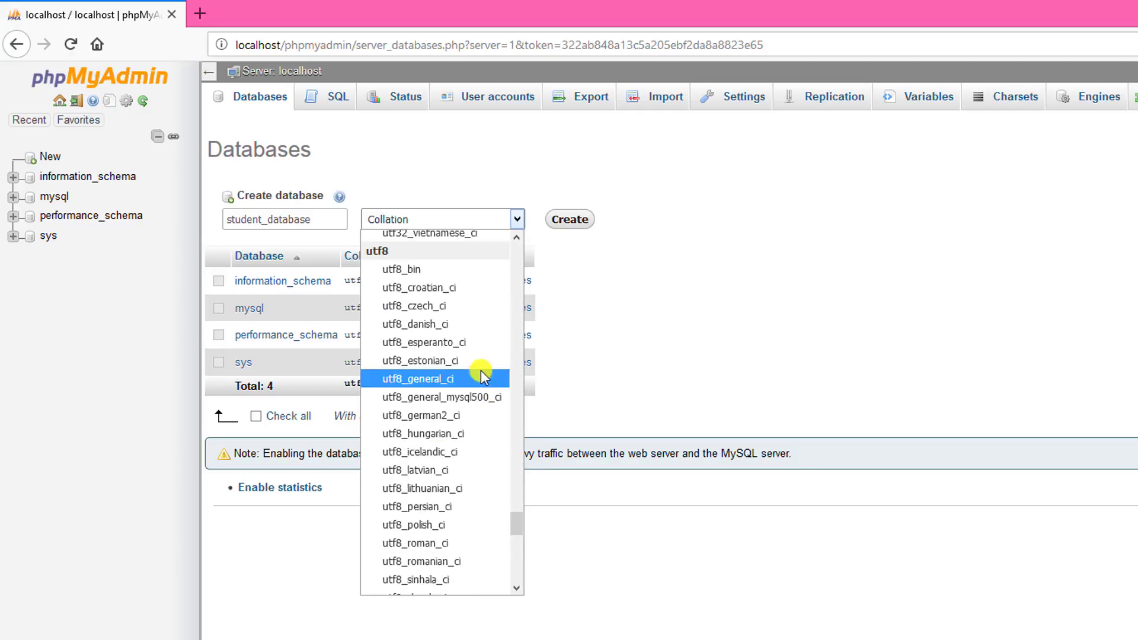
{"action": "left_click", "coordinate": [450, 379]}
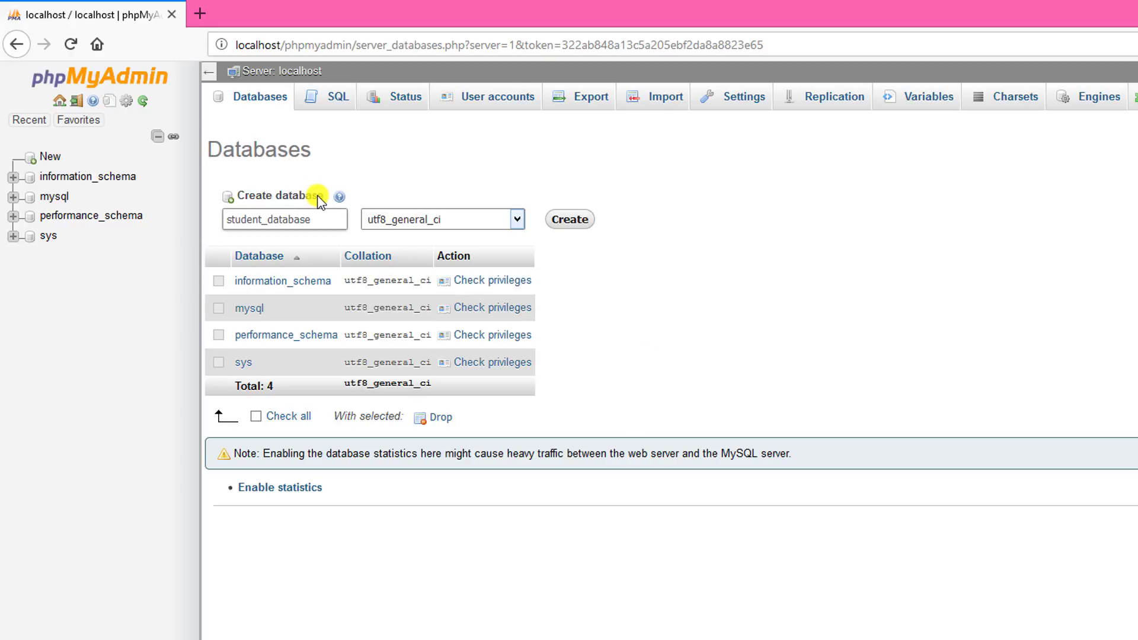
{"action": "left_click_drag", "start_coordinate": [316, 196], "coordinate": [292, 199]}
{"action": "left_click", "coordinate": [549, 181]}
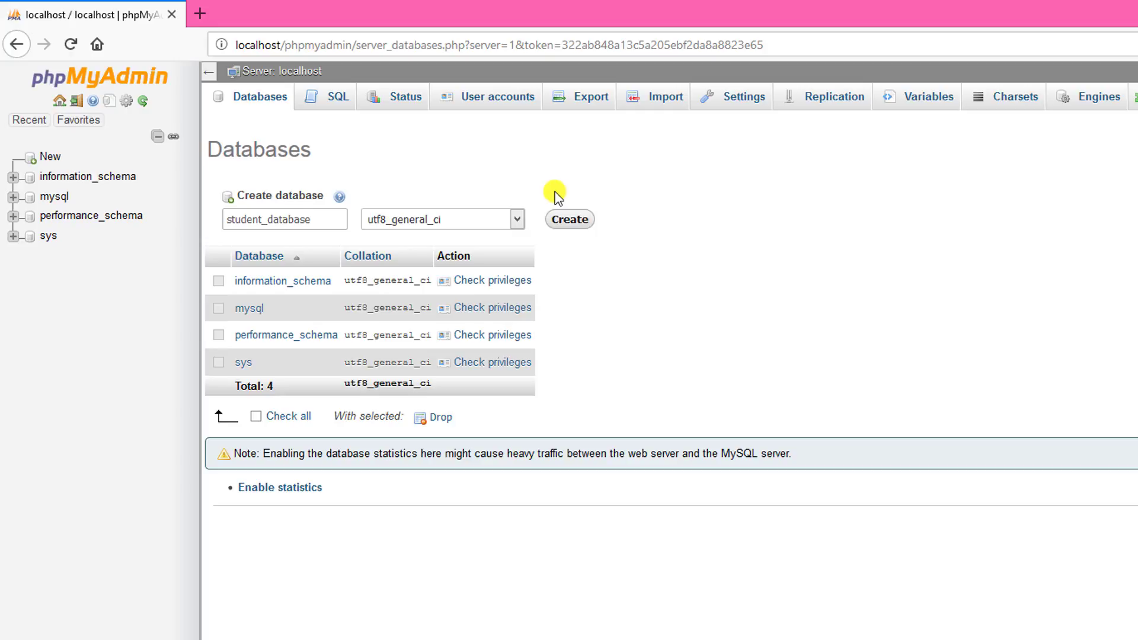
{"action": "left_click", "coordinate": [555, 220]}
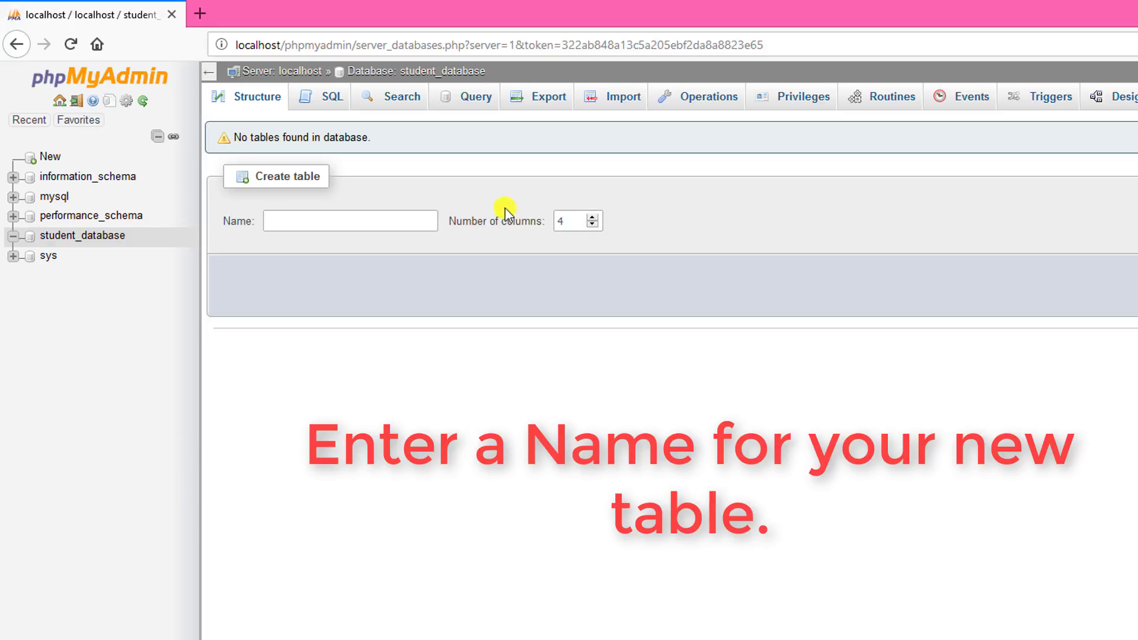
Step: Name the new table 'students', keep 4 columns, and bring up its column form
{"action": "left_click", "coordinate": [368, 217]}
{"action": "type", "text": "s"}
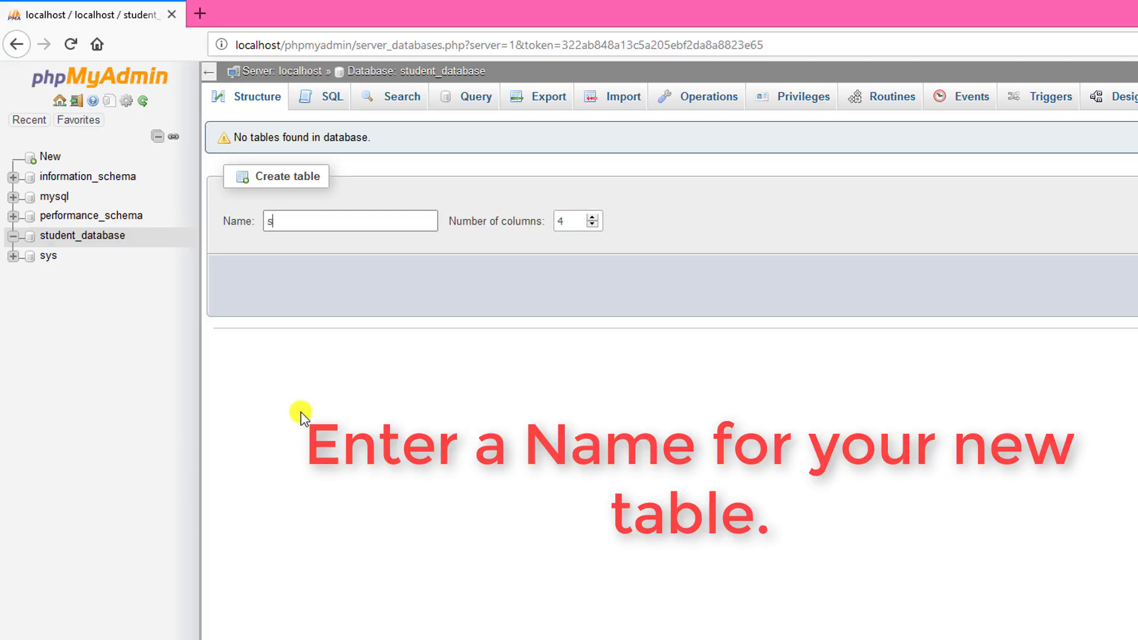
{"action": "type", "text": "tudent_table"}
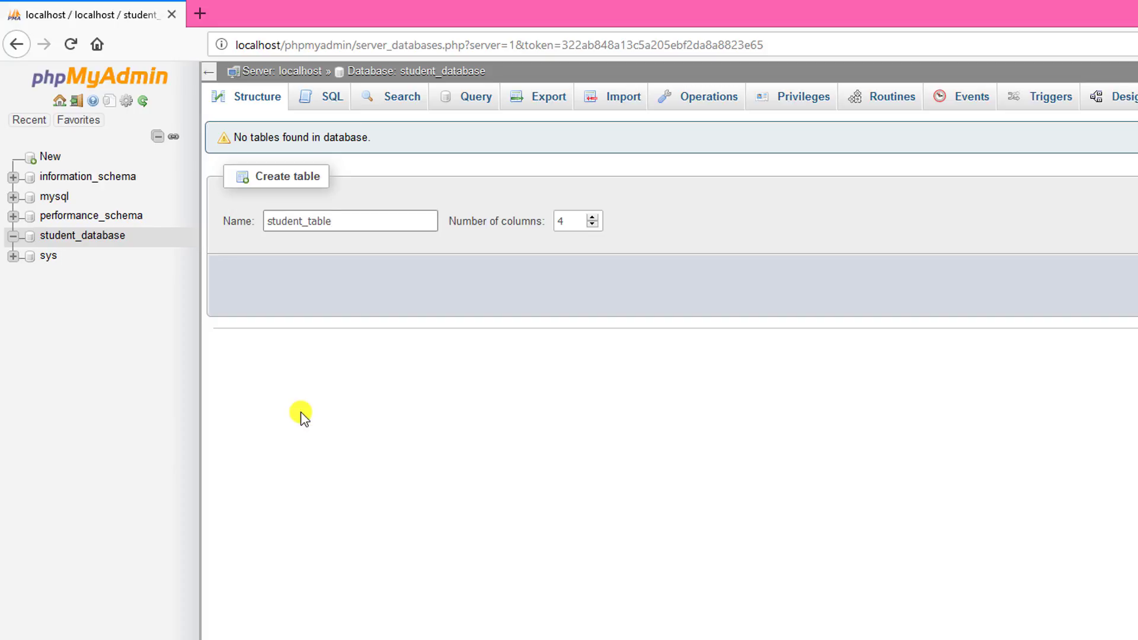
{"action": "key", "text": "BackSpace"}
{"action": "key", "text": "BackSpace"}
{"action": "key", "text": "BackSpace"}
{"action": "key", "text": "BackSpace"}
{"action": "key", "text": "BackSpace"}
{"action": "key", "text": "BackSpace"}
{"action": "type", "text": "ts"}
{"action": "left_click", "coordinate": [564, 221]}
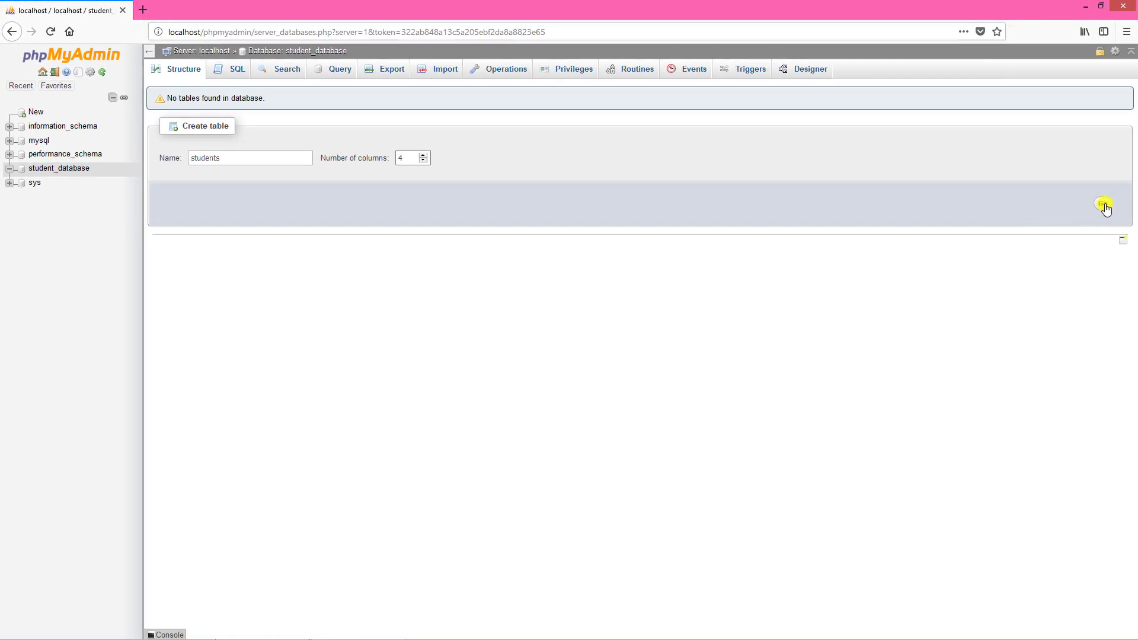
{"action": "left_click", "coordinate": [1104, 205]}
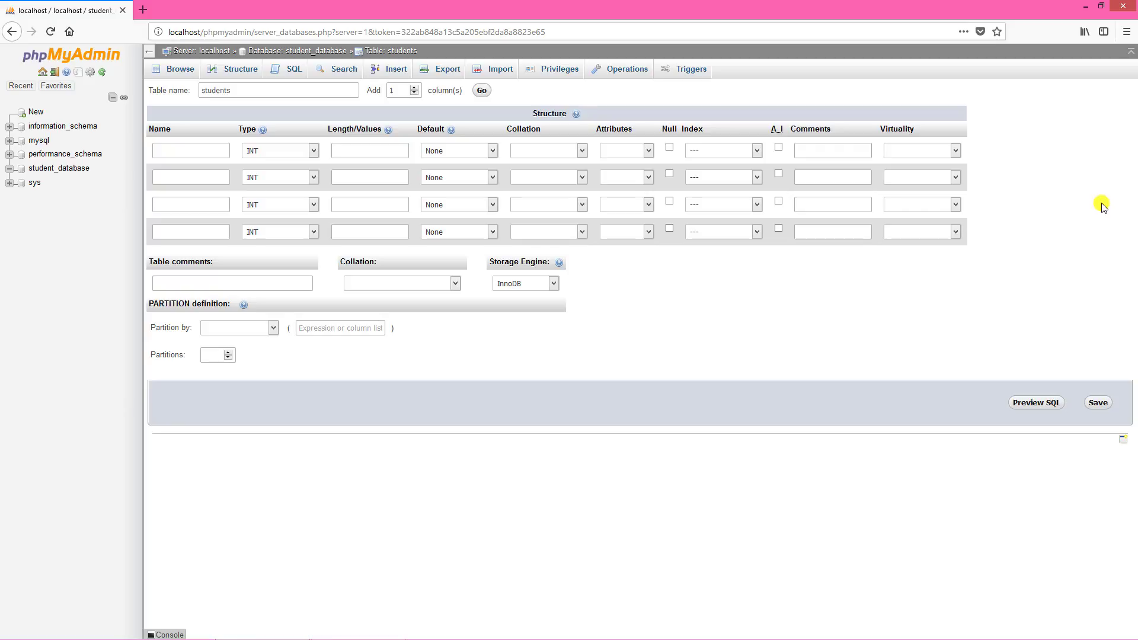
Step: Define Auto_ID as an INT primary key with auto-increment
{"action": "left_click", "coordinate": [163, 150]}
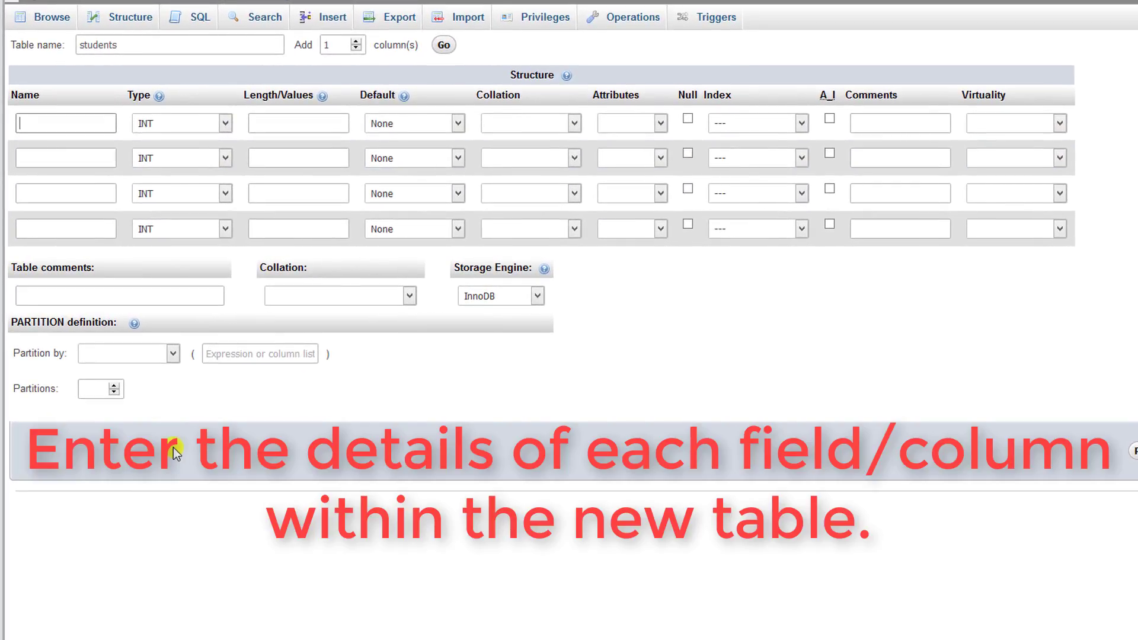
{"action": "type", "text": "Auto_ID"}
{"action": "key", "text": "Tab"}
{"action": "key", "text": "Down"}
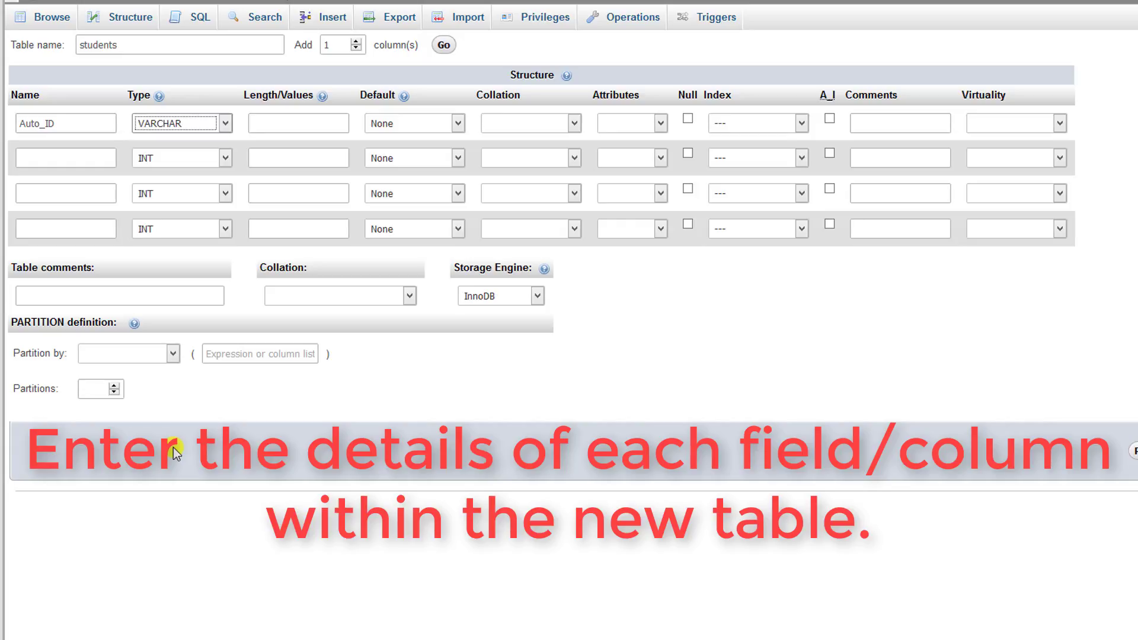
{"action": "left_click", "coordinate": [186, 132]}
{"action": "left_click", "coordinate": [191, 142]}
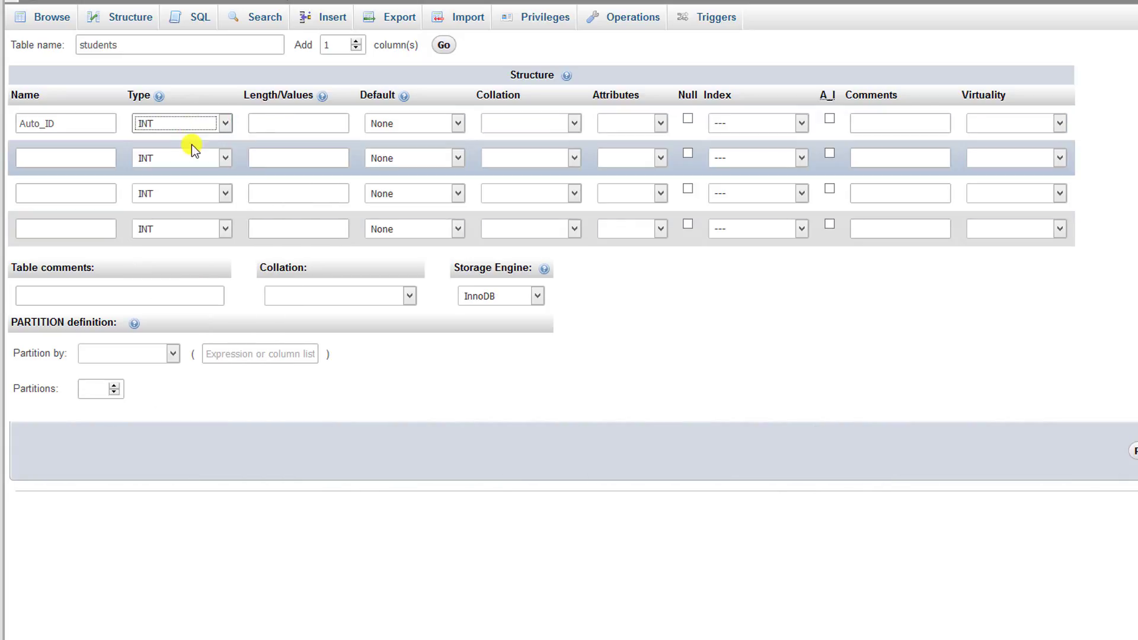
{"action": "left_click", "coordinate": [295, 120]}
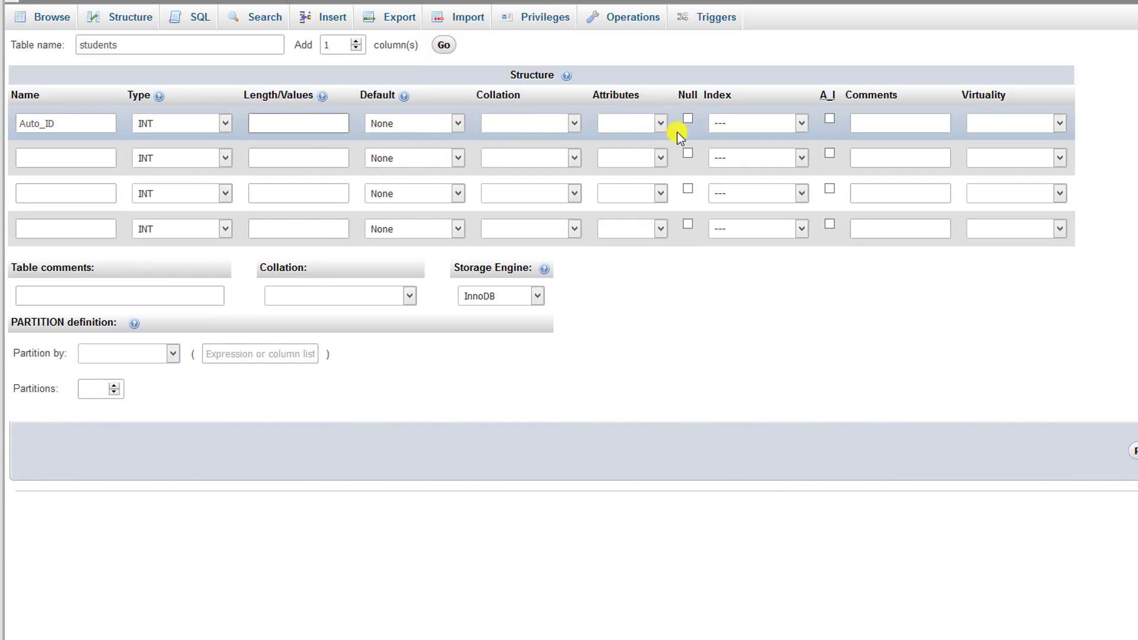
{"action": "left_click", "coordinate": [799, 127]}
{"action": "left_click", "coordinate": [763, 158]}
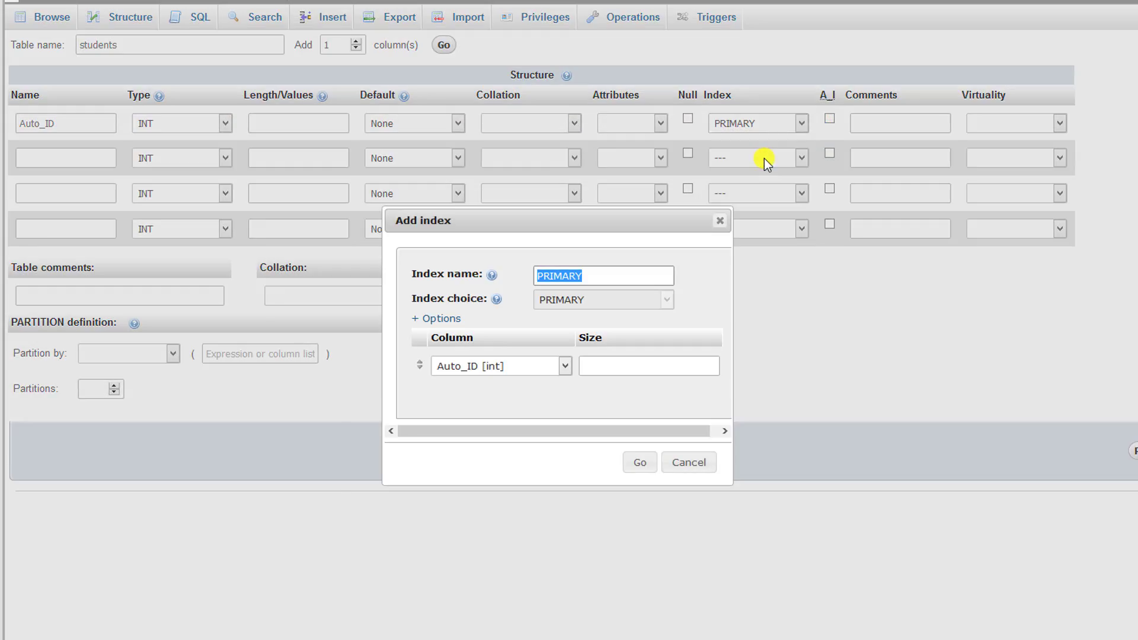
{"action": "left_click", "coordinate": [639, 463]}
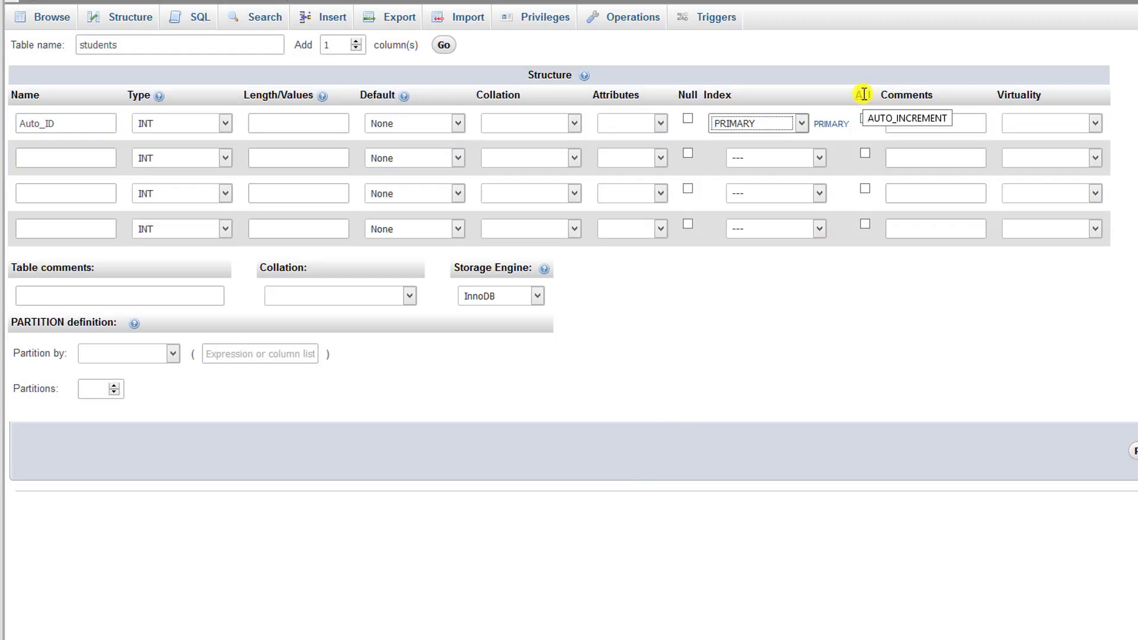
{"action": "left_click", "coordinate": [865, 121]}
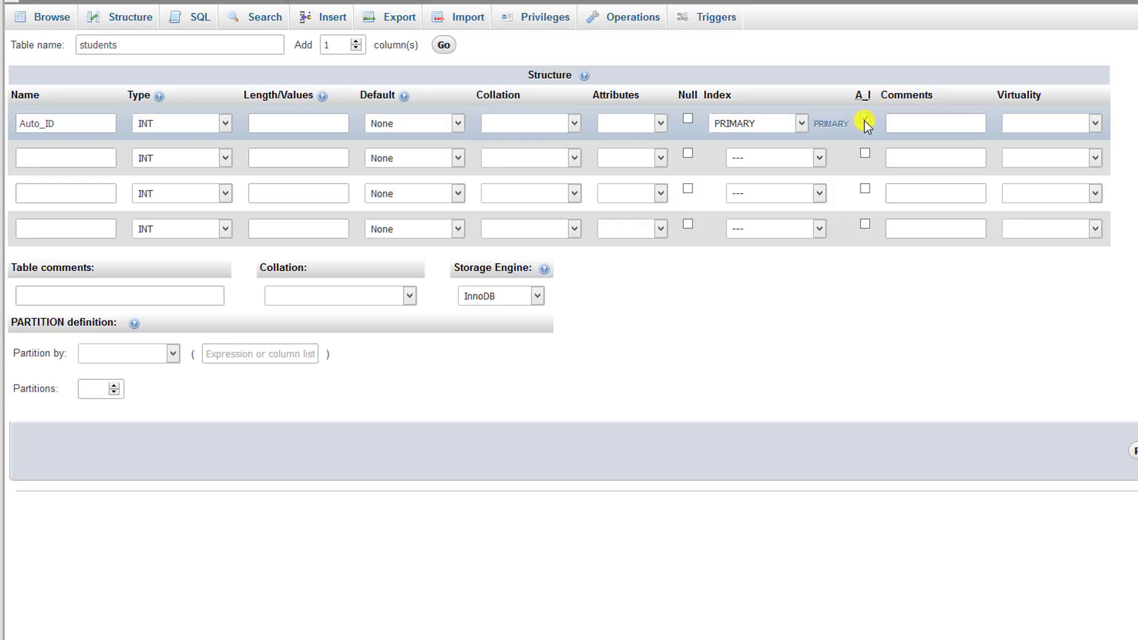
Step: Define Student_ID as VARCHAR with length 12
{"action": "left_click", "coordinate": [65, 158]}
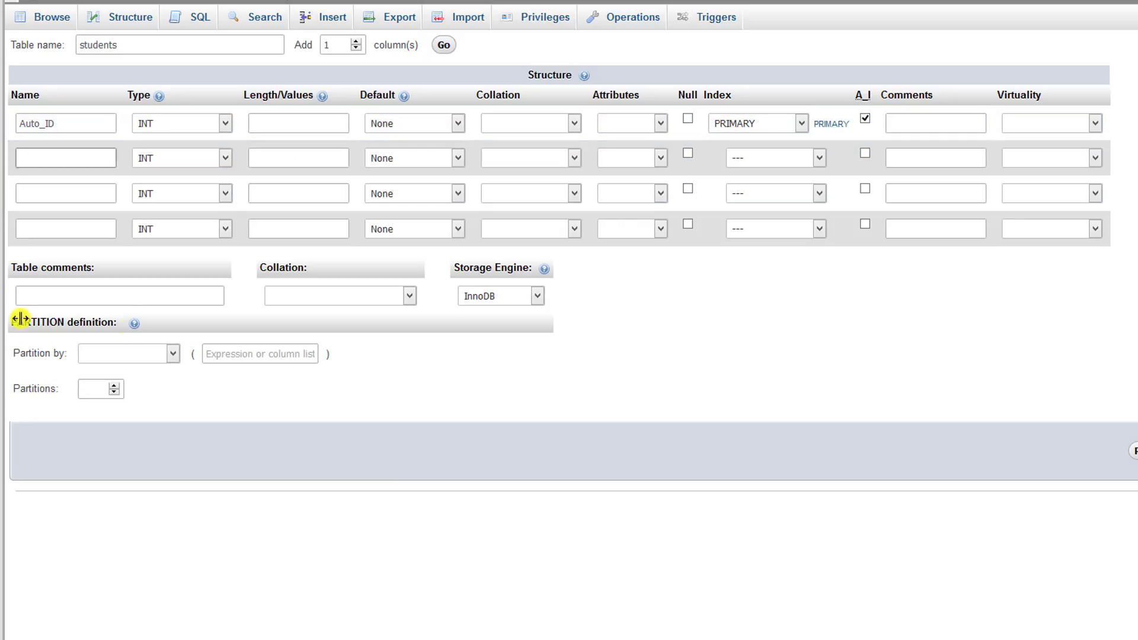
{"action": "type", "text": "Student_ID"}
{"action": "left_click", "coordinate": [220, 158]}
{"action": "left_click", "coordinate": [185, 189]}
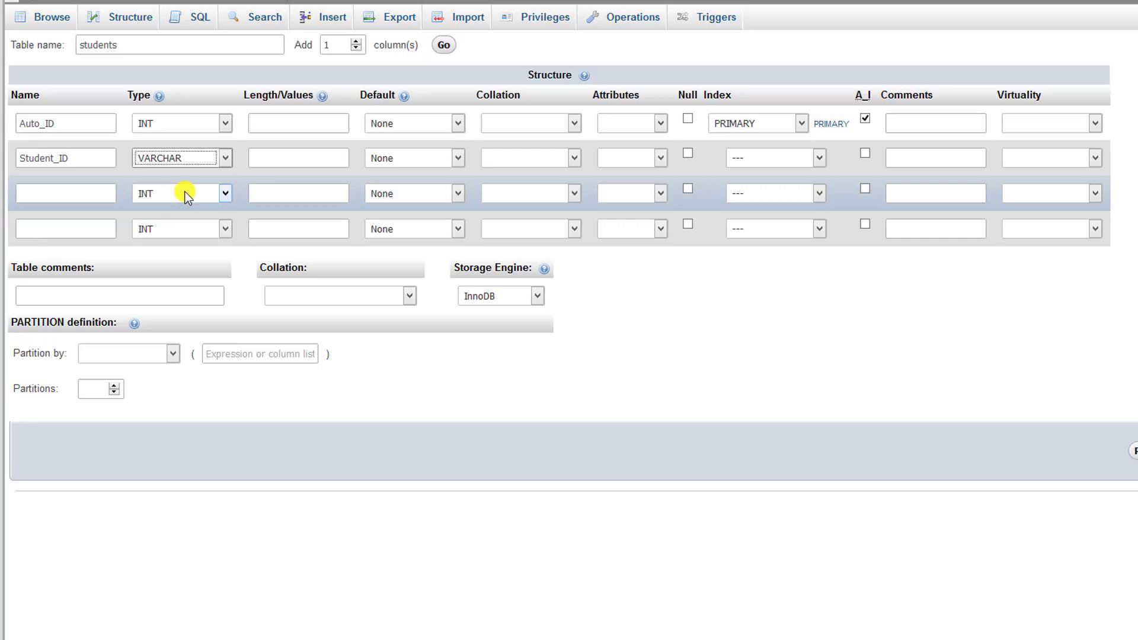
{"action": "left_click", "coordinate": [274, 162]}
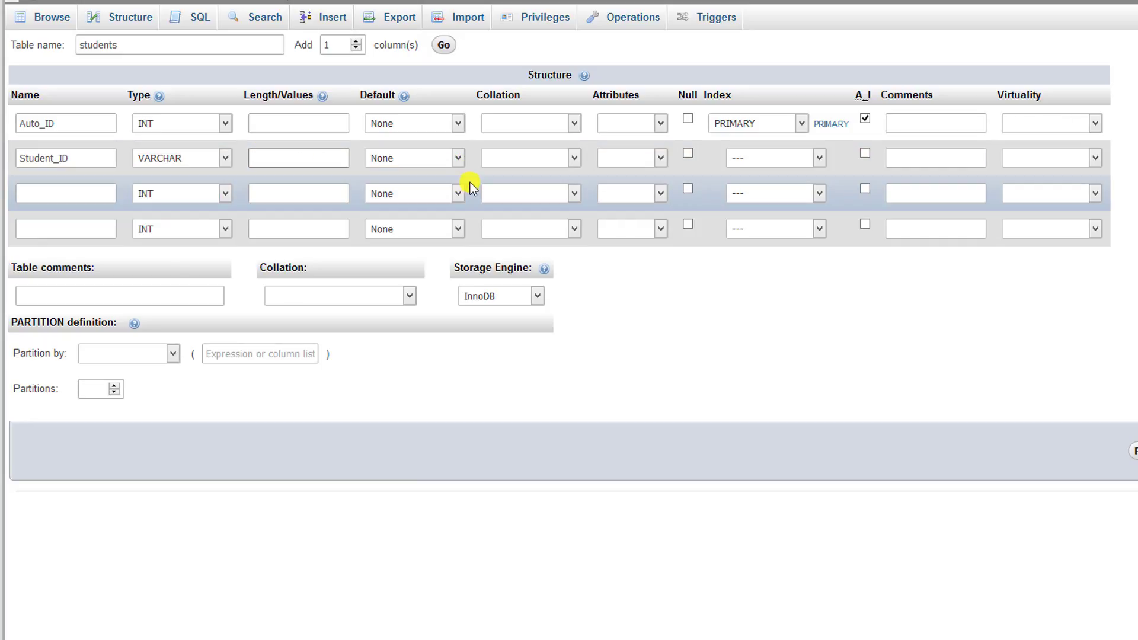
{"action": "type", "text": "12"}
Step: Define First_Name and Last_Name as VARCHAR 20 columns
{"action": "left_click", "coordinate": [81, 192]}
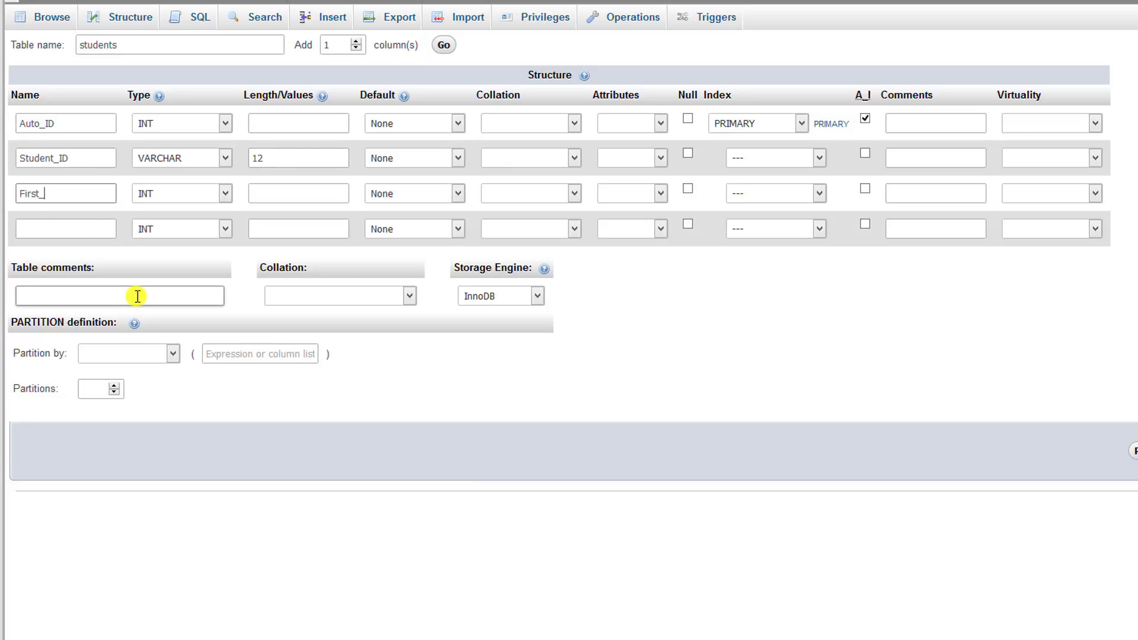
{"action": "type", "text": "me"}
{"action": "key", "text": "Tab"}
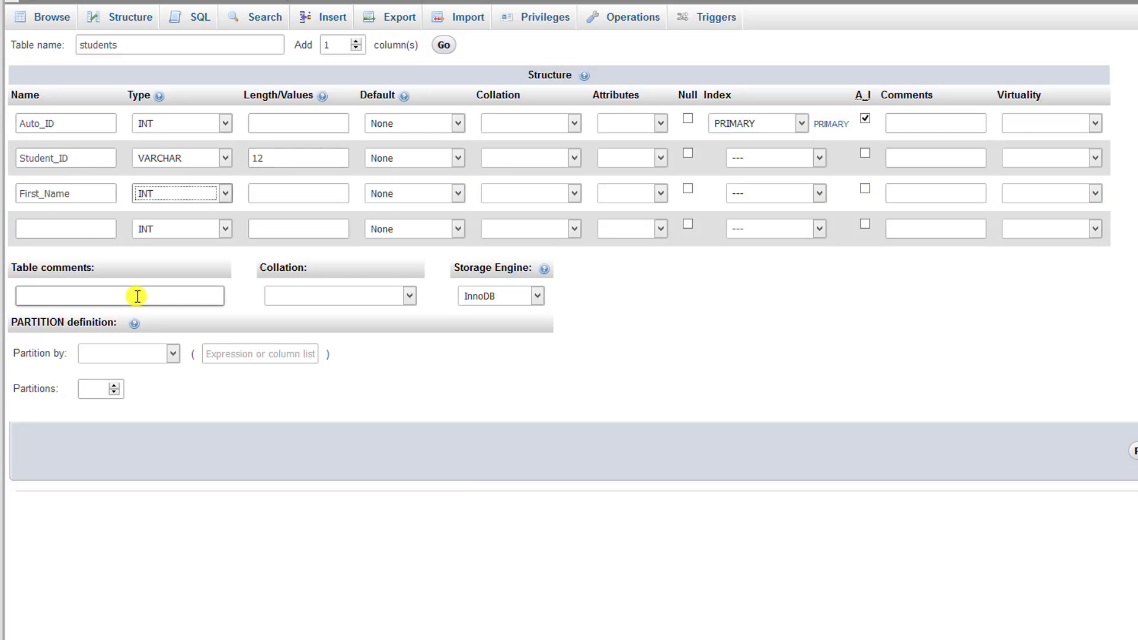
{"action": "key", "text": "v"}
{"action": "key", "text": "Tab"}
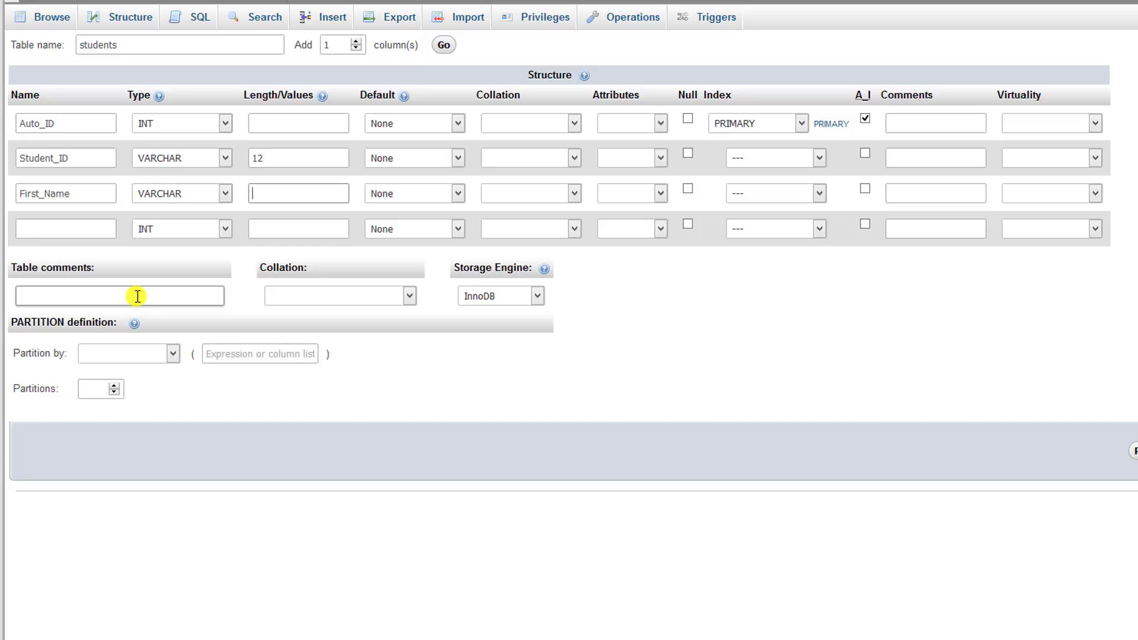
{"action": "type", "text": "20"}
{"action": "left_click", "coordinate": [60, 229]}
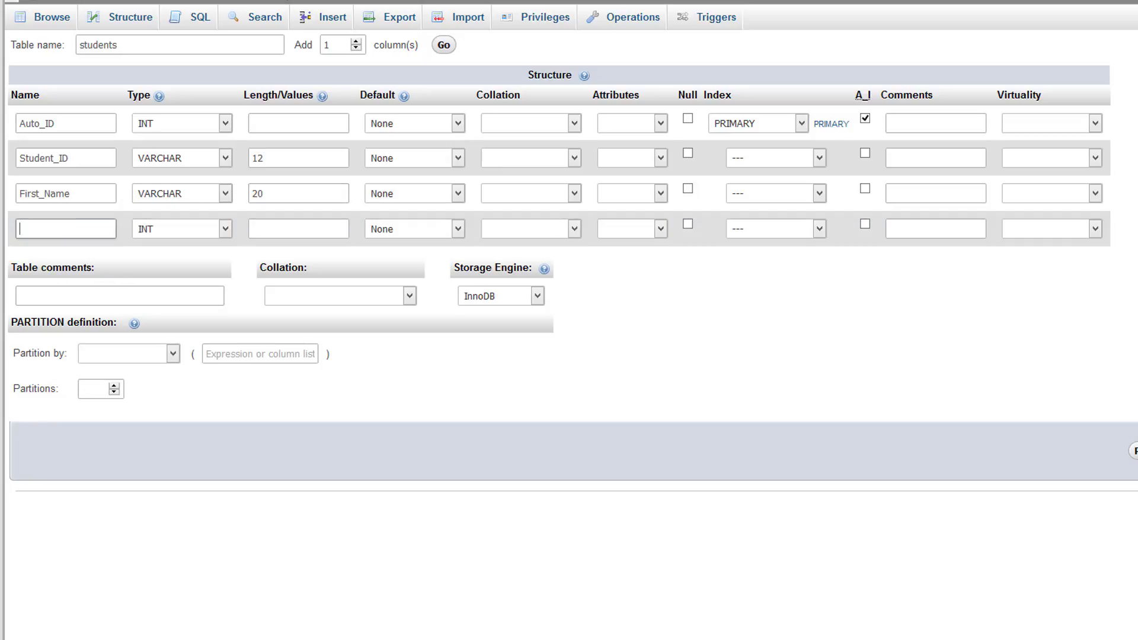
{"action": "type", "text": "Last_Name"}
{"action": "key", "text": "Tab"}
{"action": "key", "text": "v"}
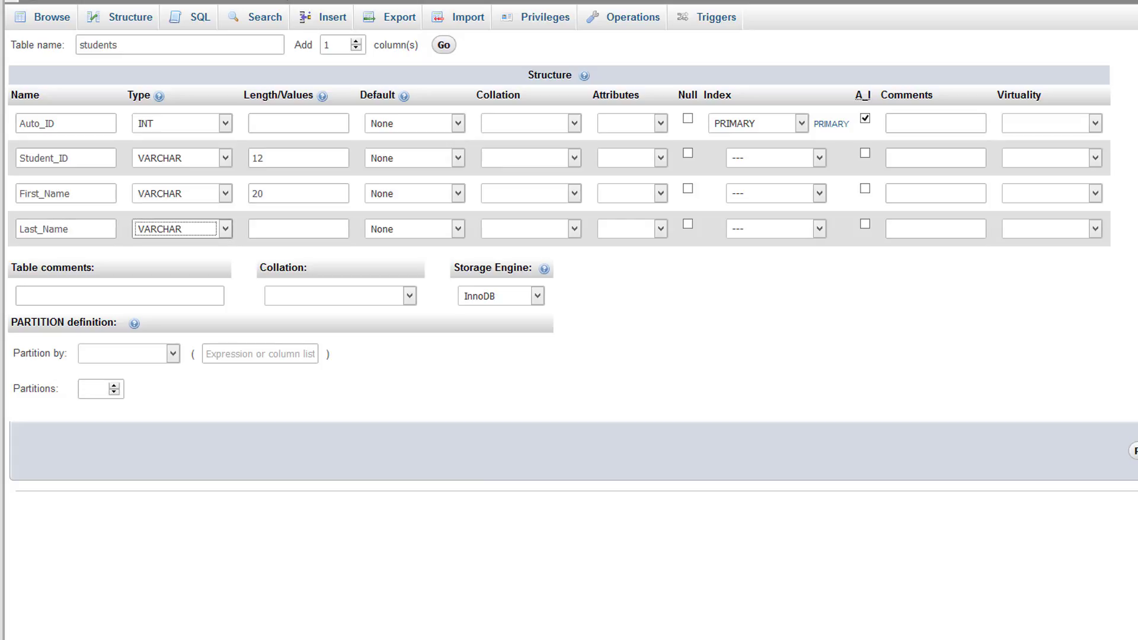
{"action": "key", "text": "Tab"}
{"action": "type", "text": "20"}
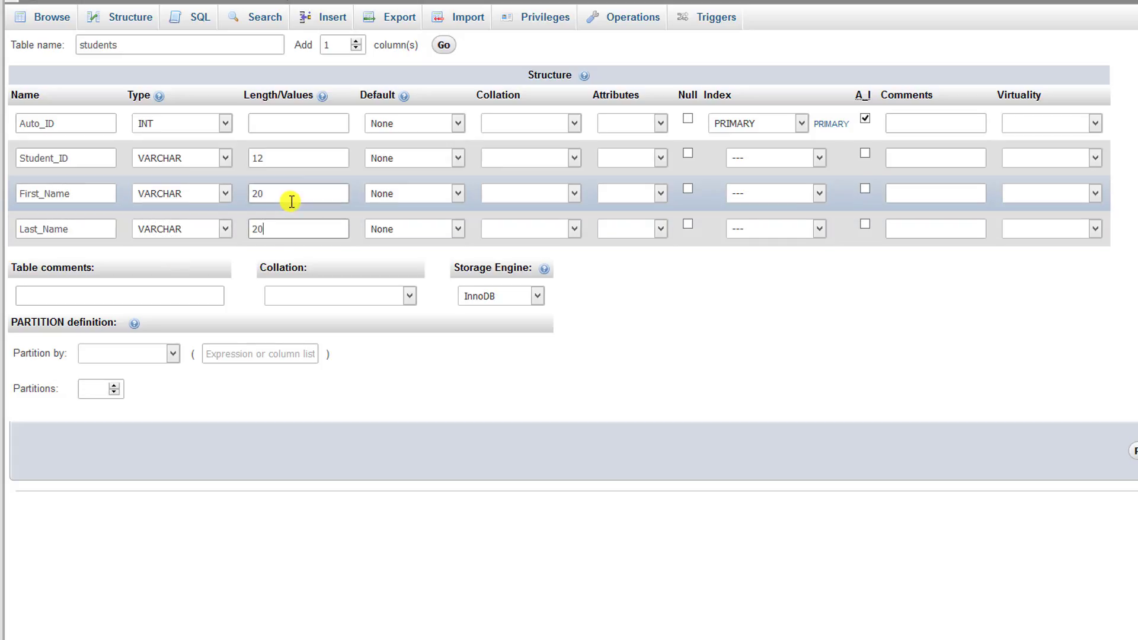
{"action": "left_click", "coordinate": [292, 158]}
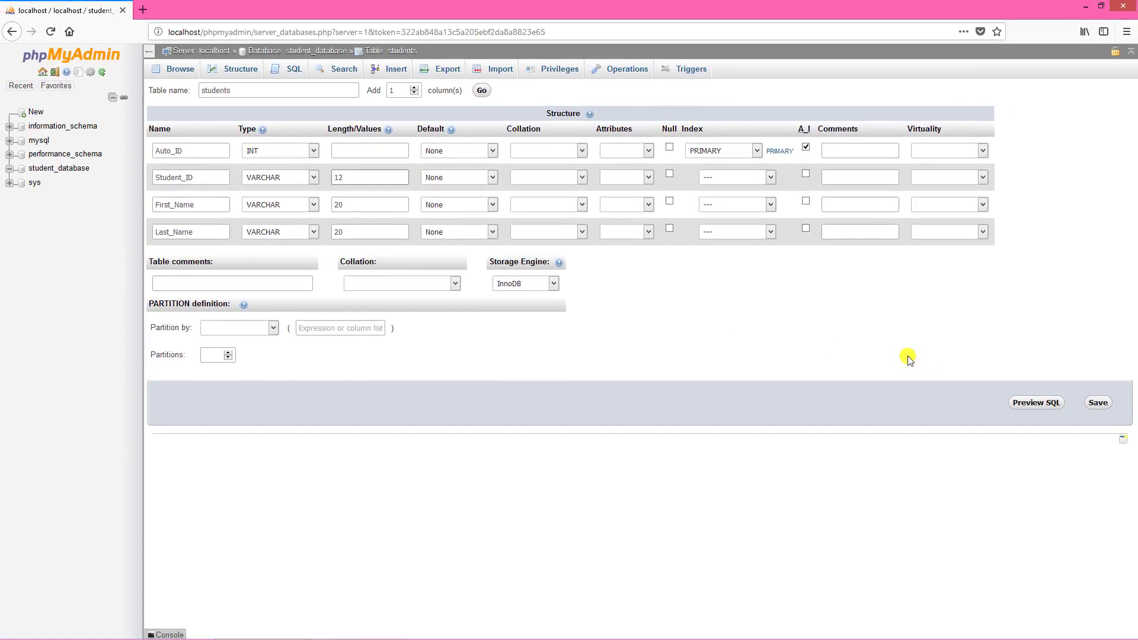
Step: Save the students table, then add a UNIQUE key and an INDEX on Auto_ID
{"action": "left_click", "coordinate": [1098, 402]}
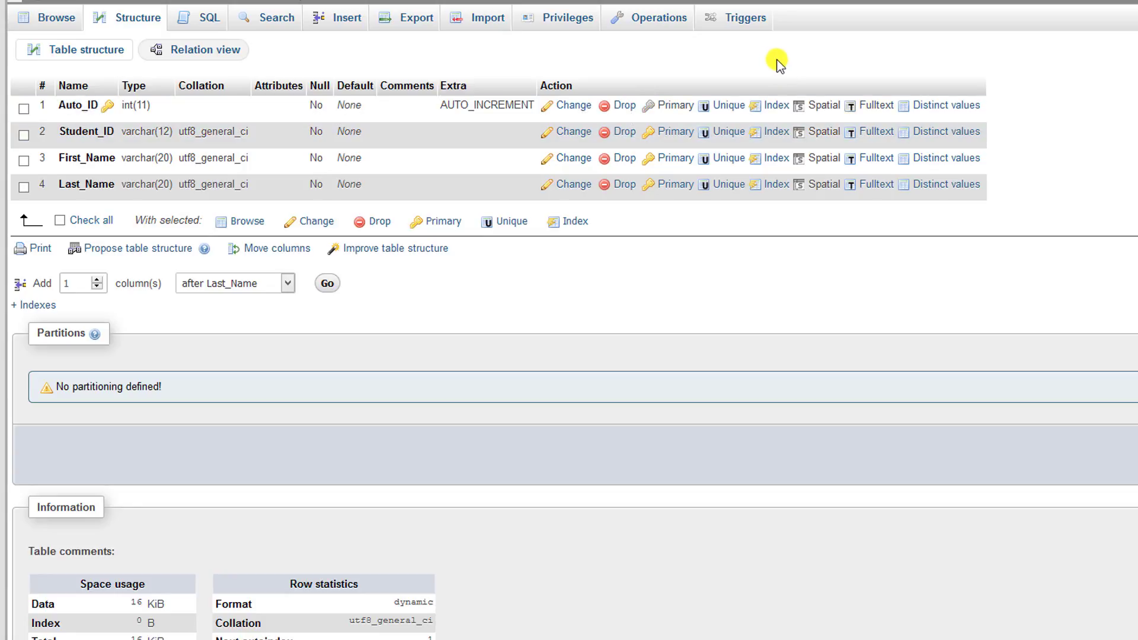
{"action": "left_click", "coordinate": [723, 107]}
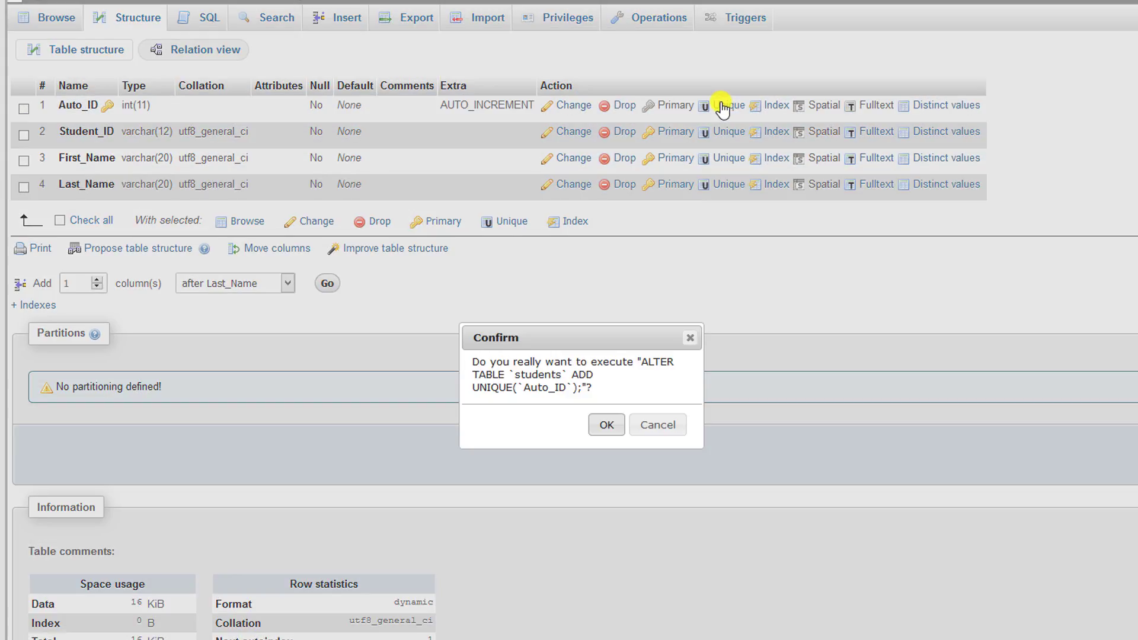
{"action": "left_click", "coordinate": [608, 425]}
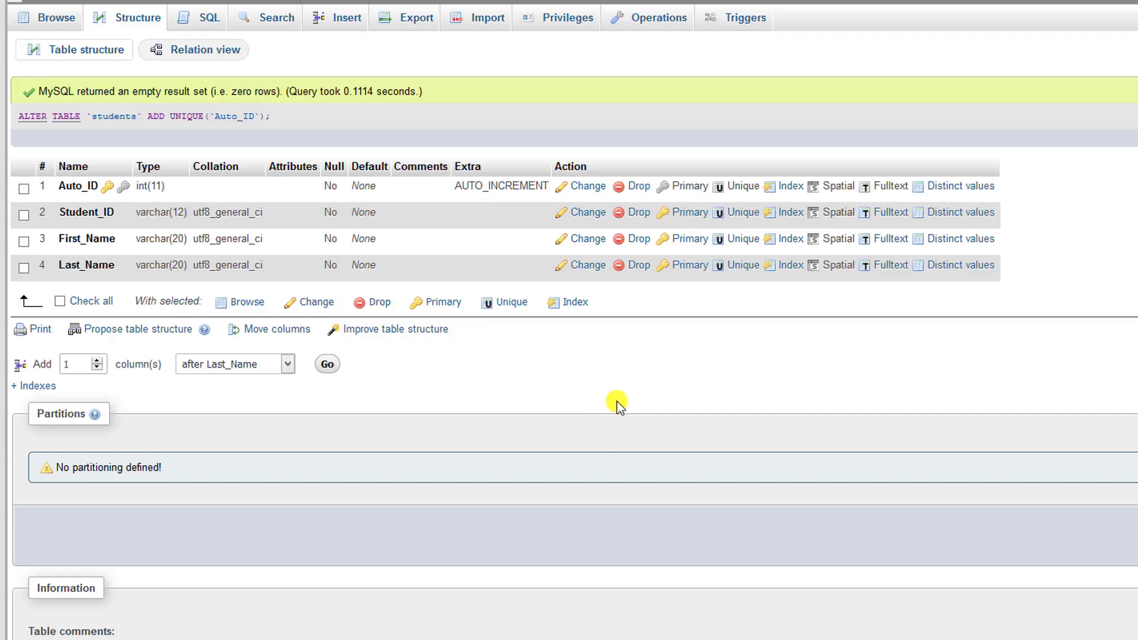
{"action": "left_click", "coordinate": [788, 188]}
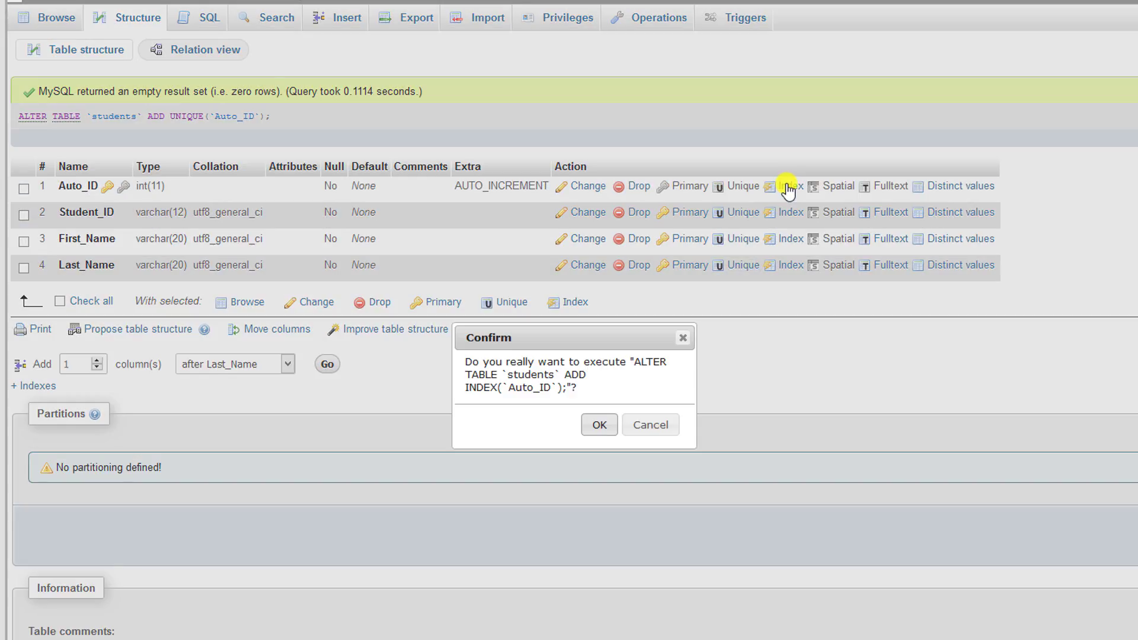
{"action": "left_click", "coordinate": [599, 425]}
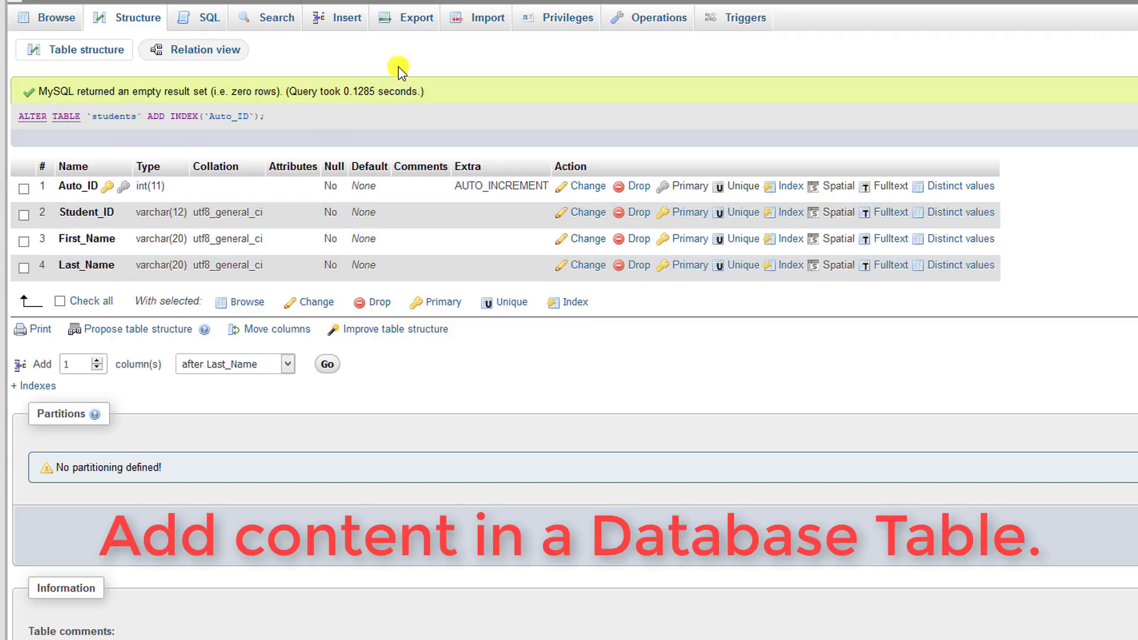
Step: Insert two student rows, each with a student ID, first name and last name
{"action": "left_click", "coordinate": [347, 19]}
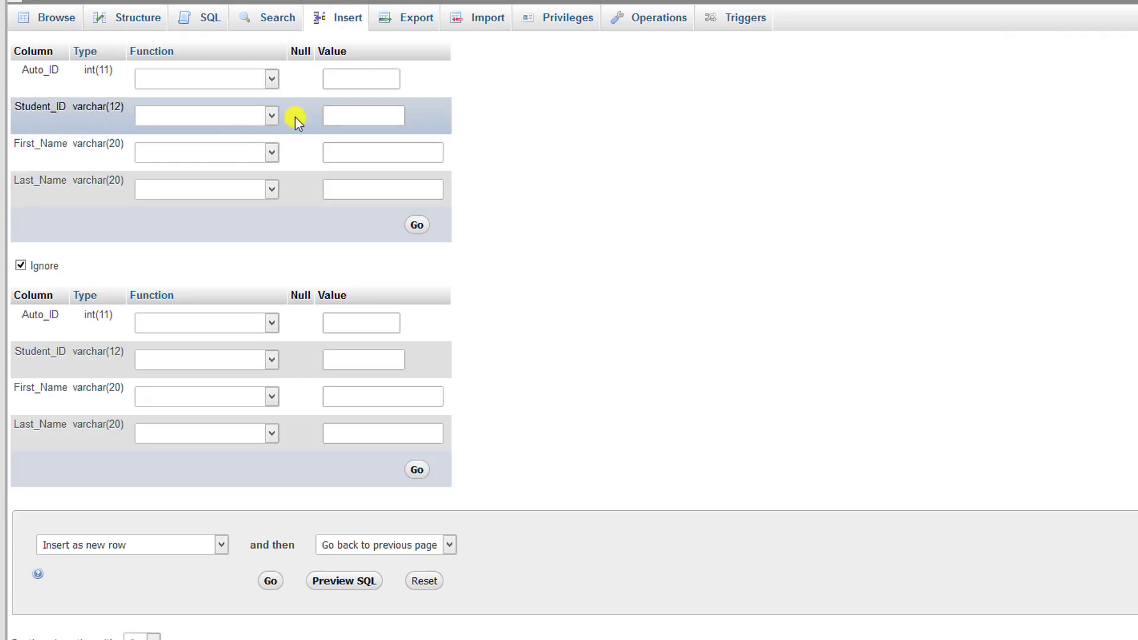
{"action": "left_click", "coordinate": [350, 116]}
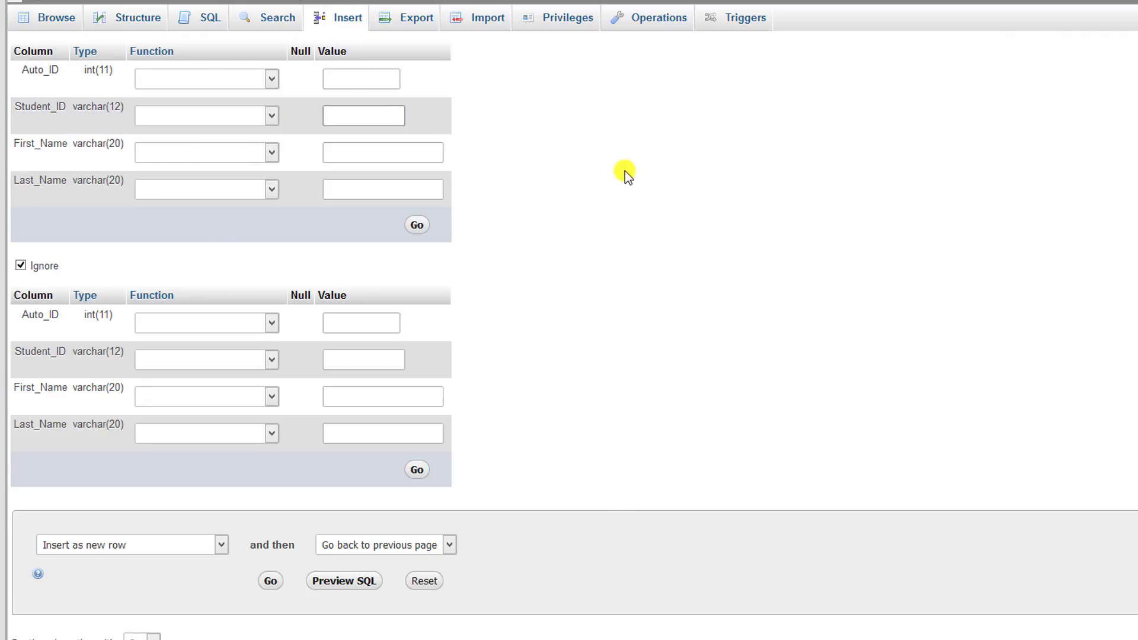
{"action": "key", "text": "Tab"}
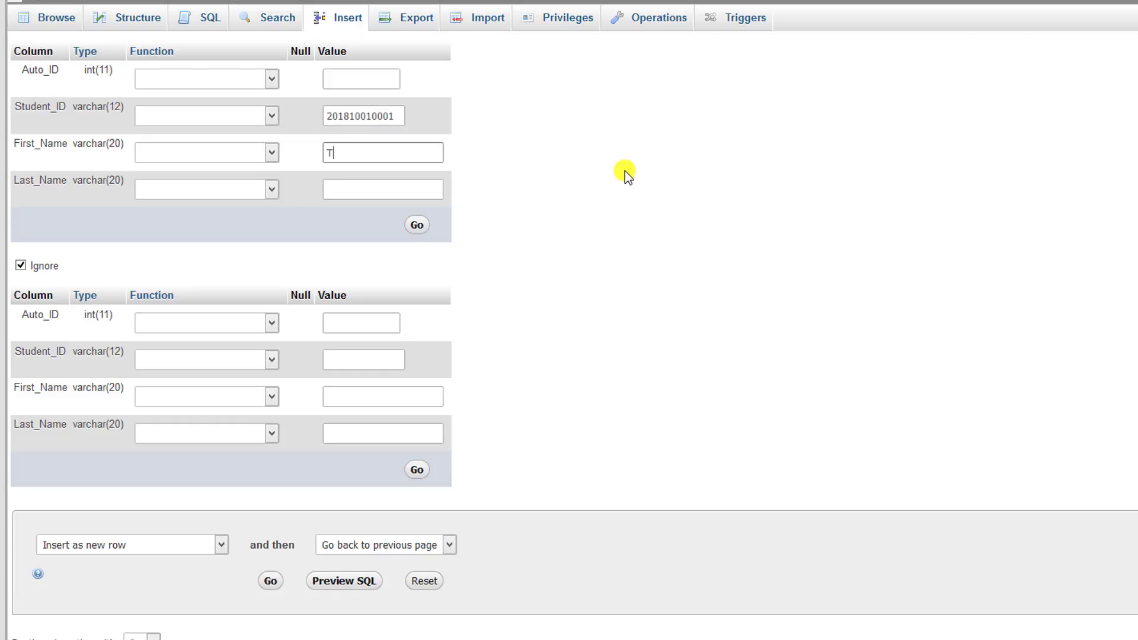
{"action": "key", "text": "Tab"}
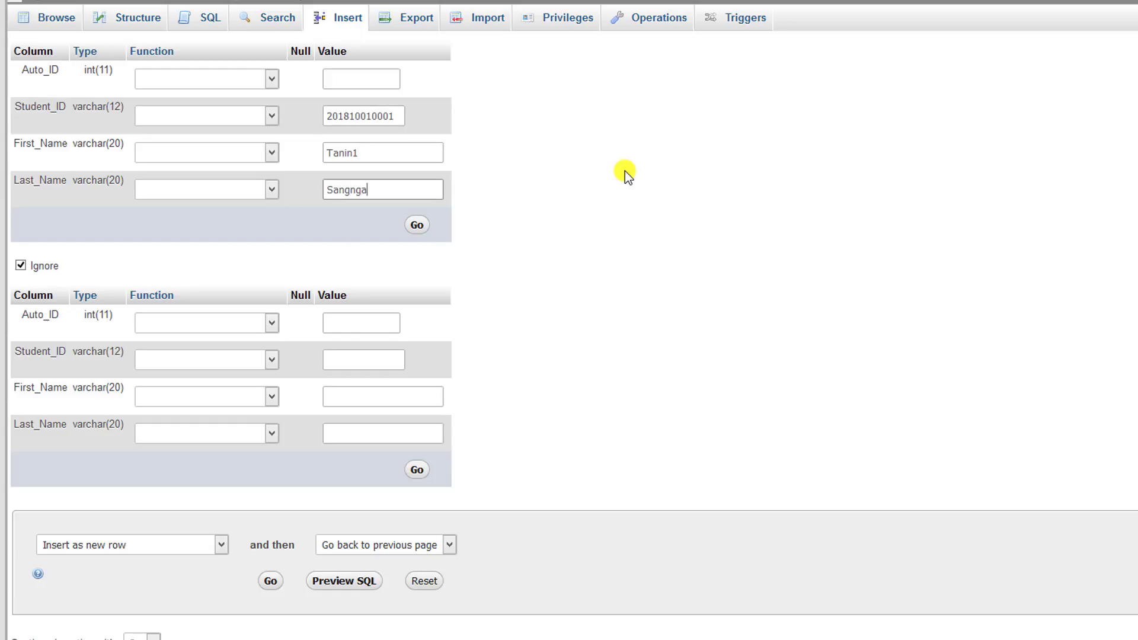
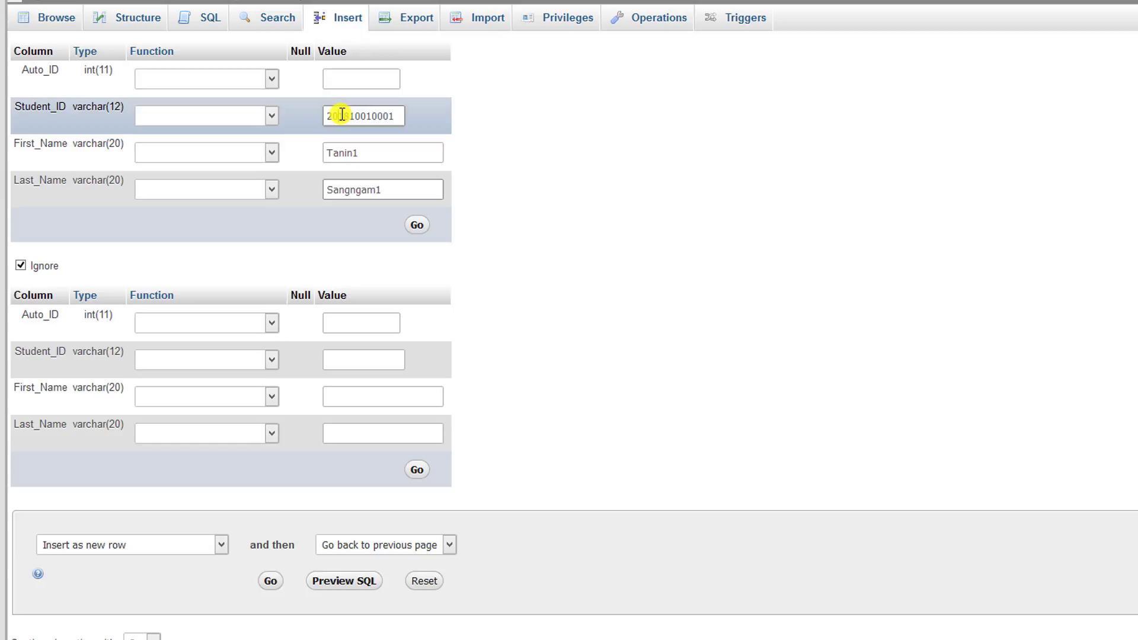
{"action": "double_click", "coordinate": [342, 115]}
{"action": "key", "text": "ctrl+c"}
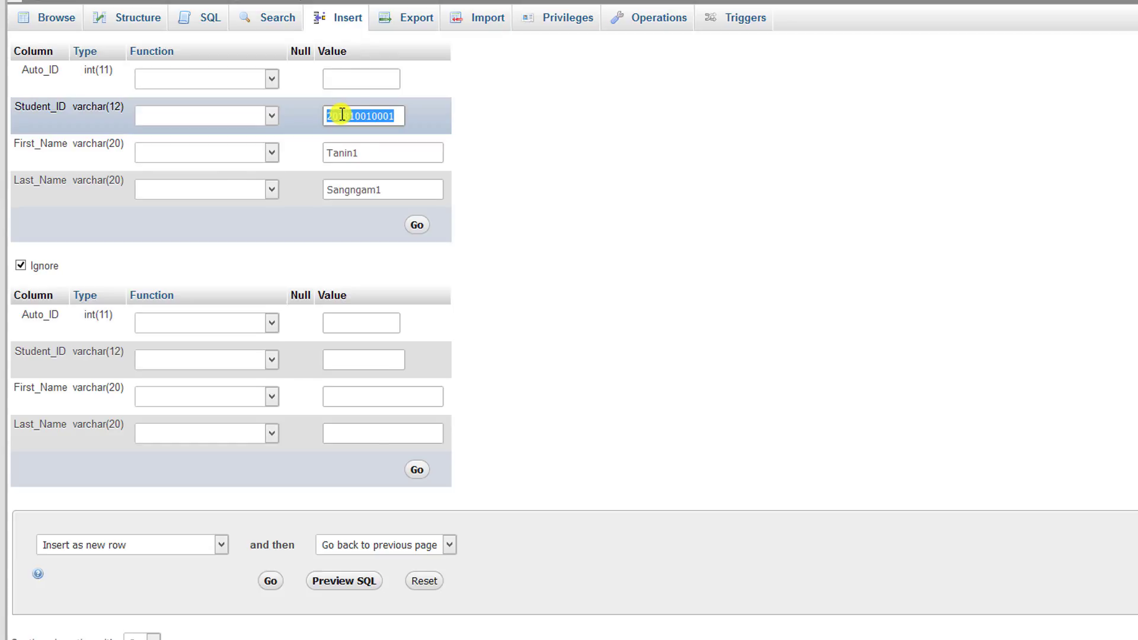
{"action": "left_click", "coordinate": [396, 364]}
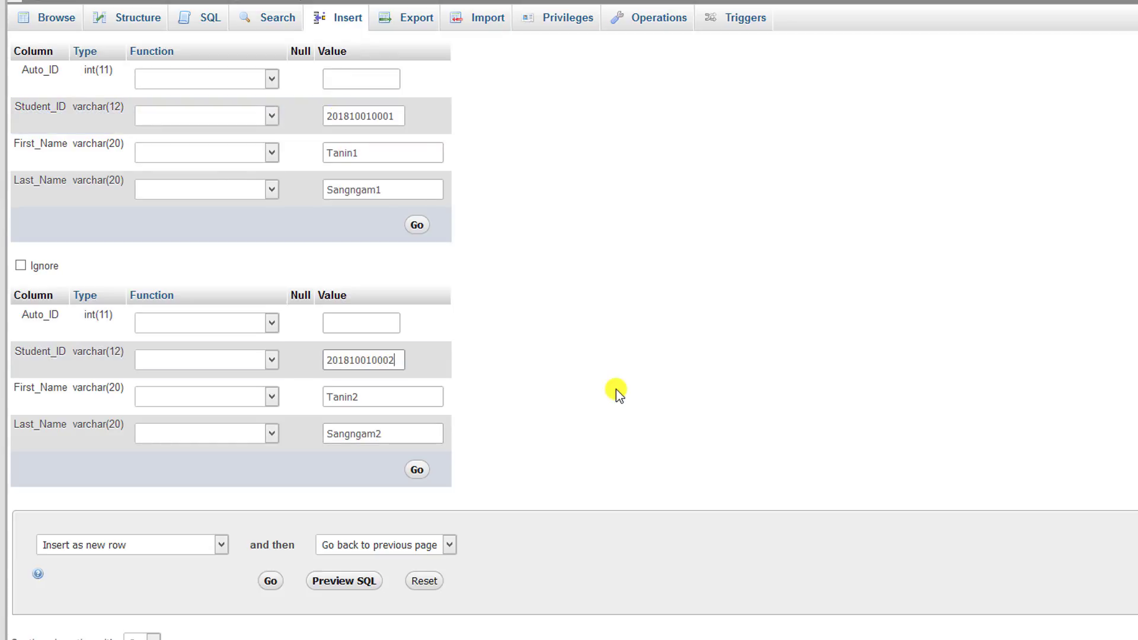
{"action": "left_click", "coordinate": [270, 582]}
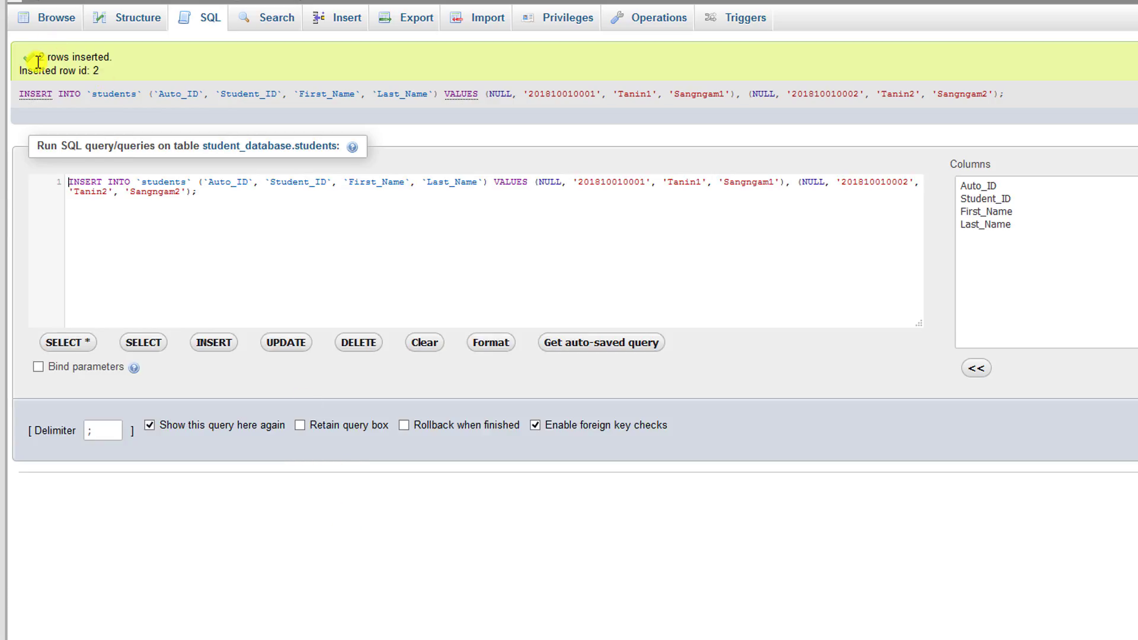
Step: Check the rows-inserted message, then browse students to confirm the rows with Auto_IDs 1 and 2
{"action": "left_click_drag", "start_coordinate": [37, 57], "coordinate": [157, 66]}
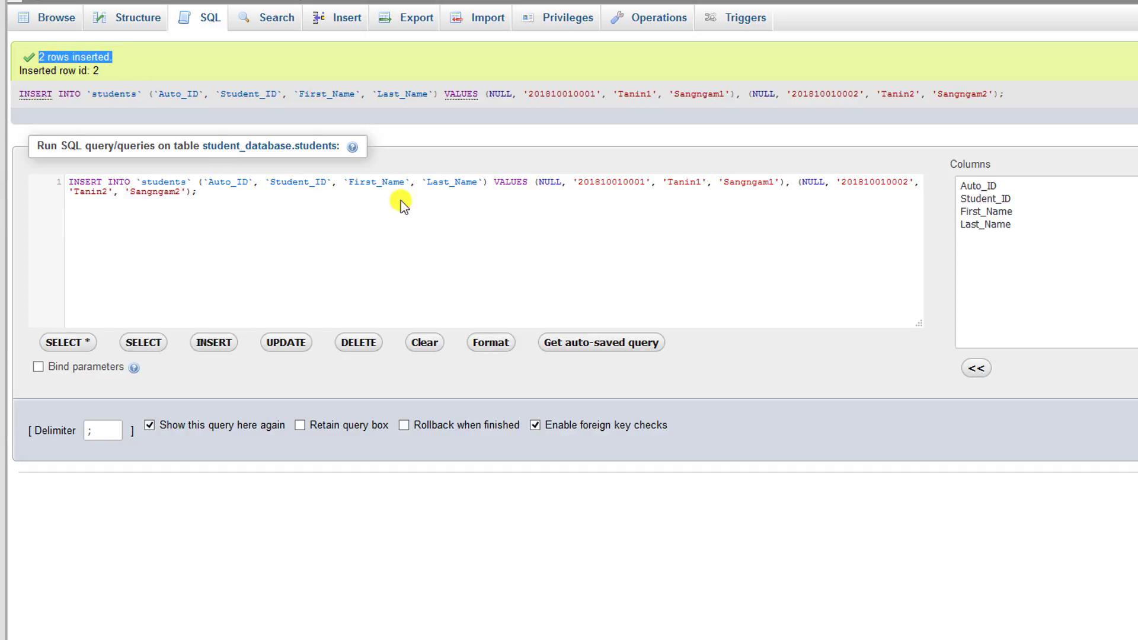
{"action": "left_click", "coordinate": [644, 182]}
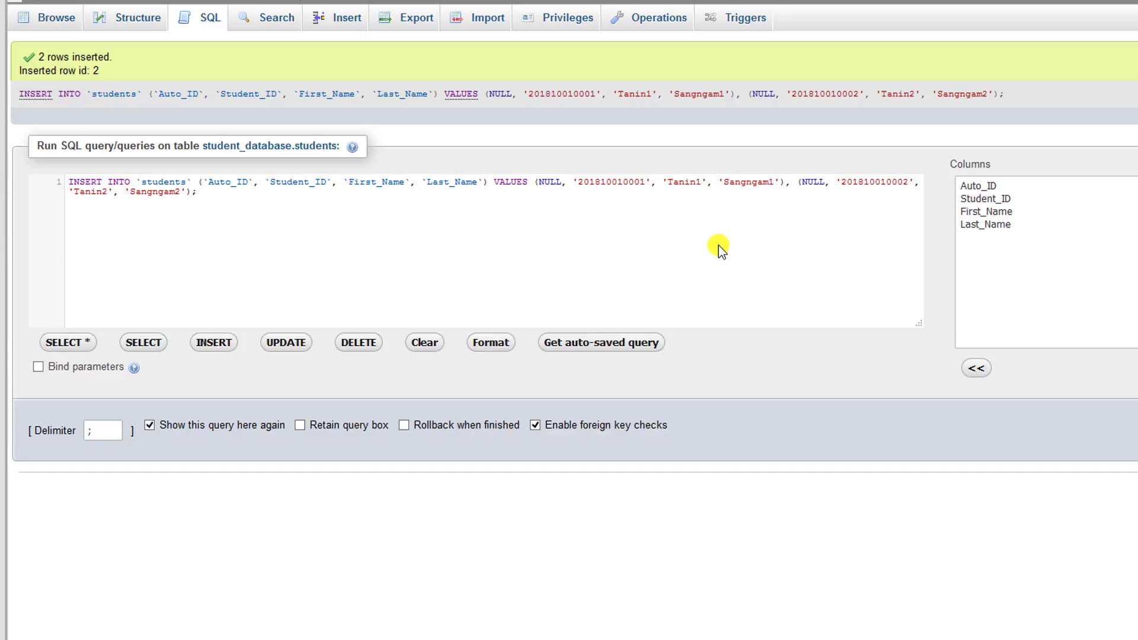
{"action": "left_click", "coordinate": [59, 24]}
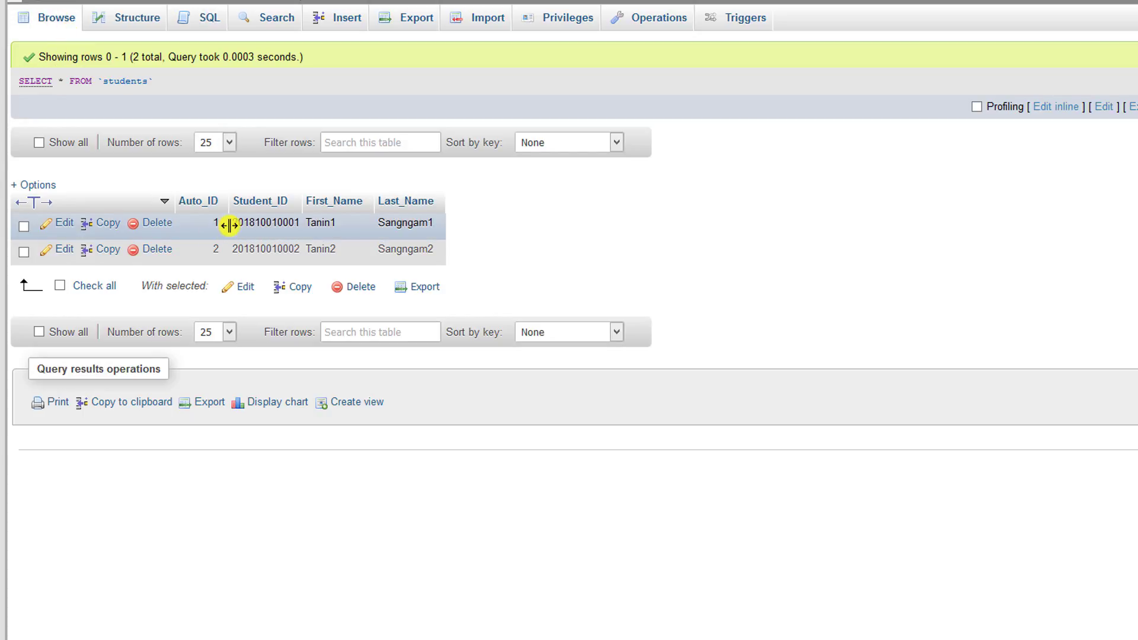
{"action": "left_click_drag", "start_coordinate": [439, 227], "coordinate": [261, 223]}
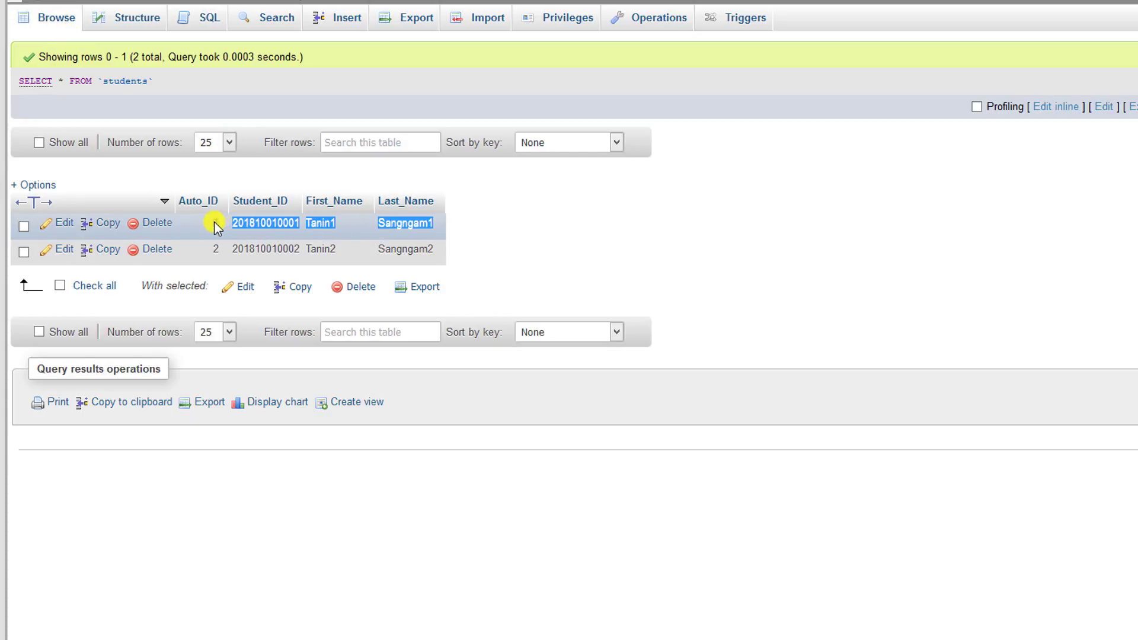
{"action": "left_click_drag", "start_coordinate": [442, 252], "coordinate": [232, 253]}
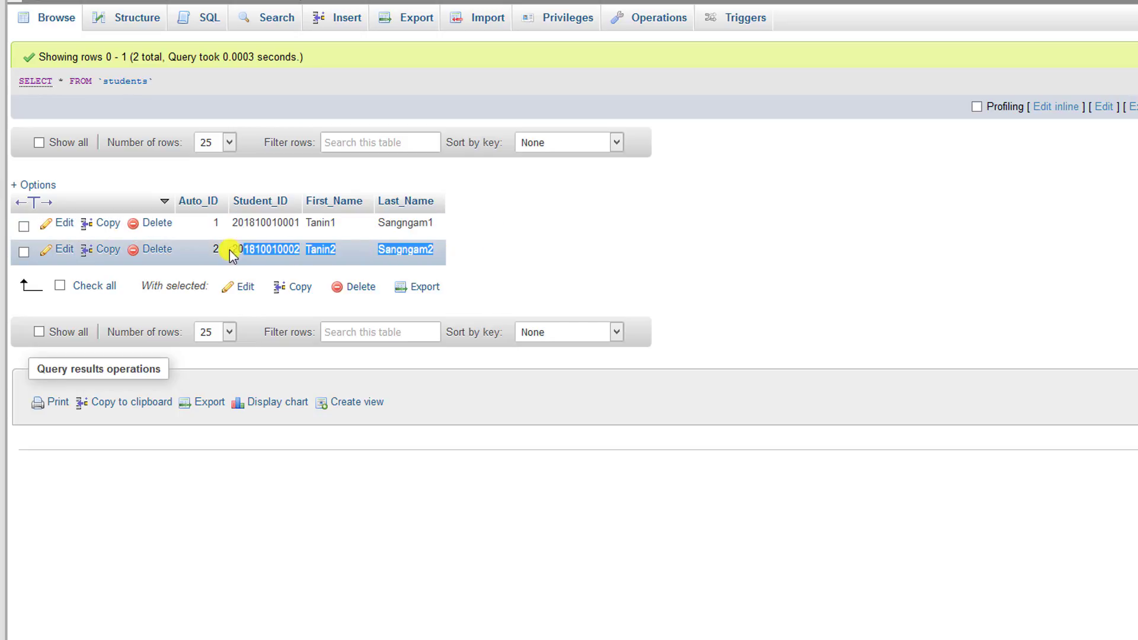
{"action": "left_click", "coordinate": [593, 201]}
{"action": "left_click", "coordinate": [345, 19]}
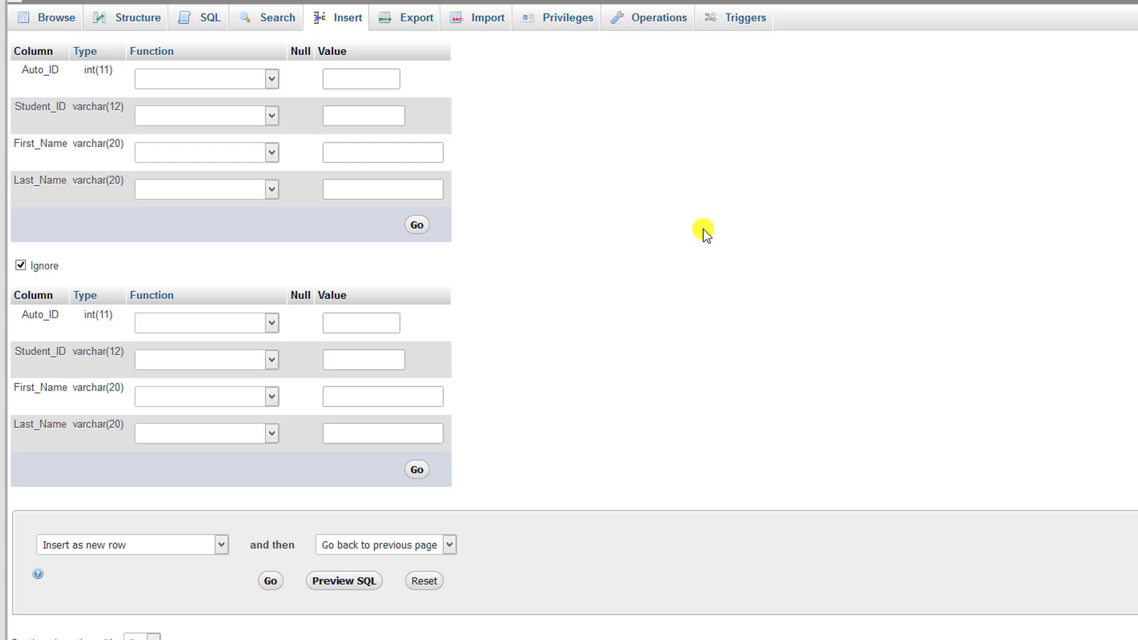
{"action": "left_click", "coordinate": [392, 117]}
{"action": "type", "text": "20181001000"}
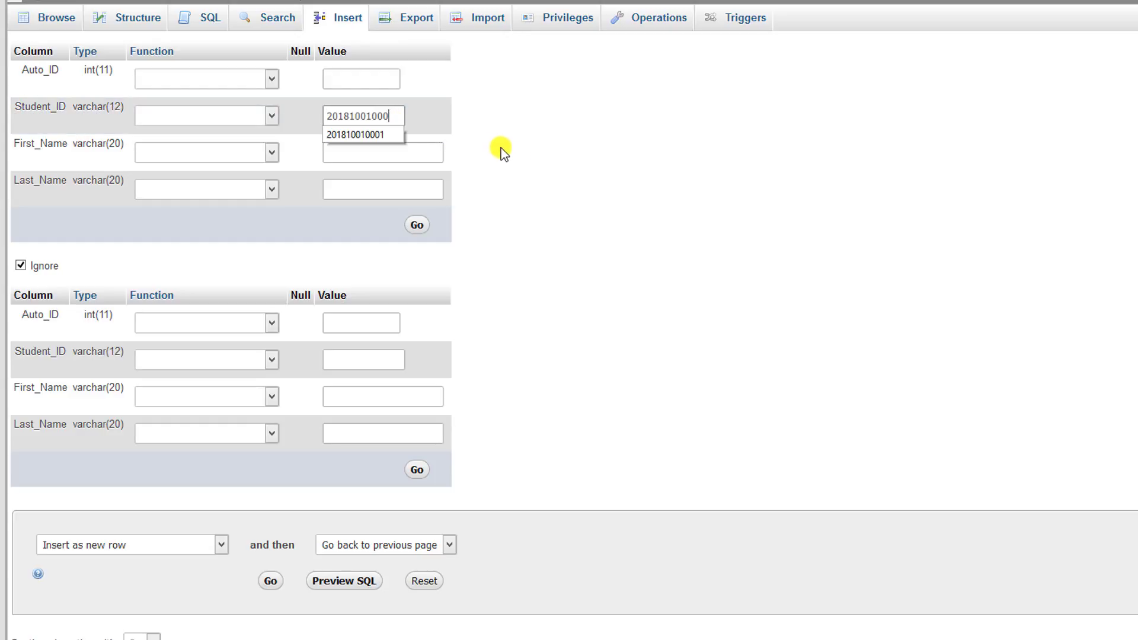
{"action": "type", "text": "3"}
{"action": "left_click", "coordinate": [376, 149]}
{"action": "type", "text": "T"}
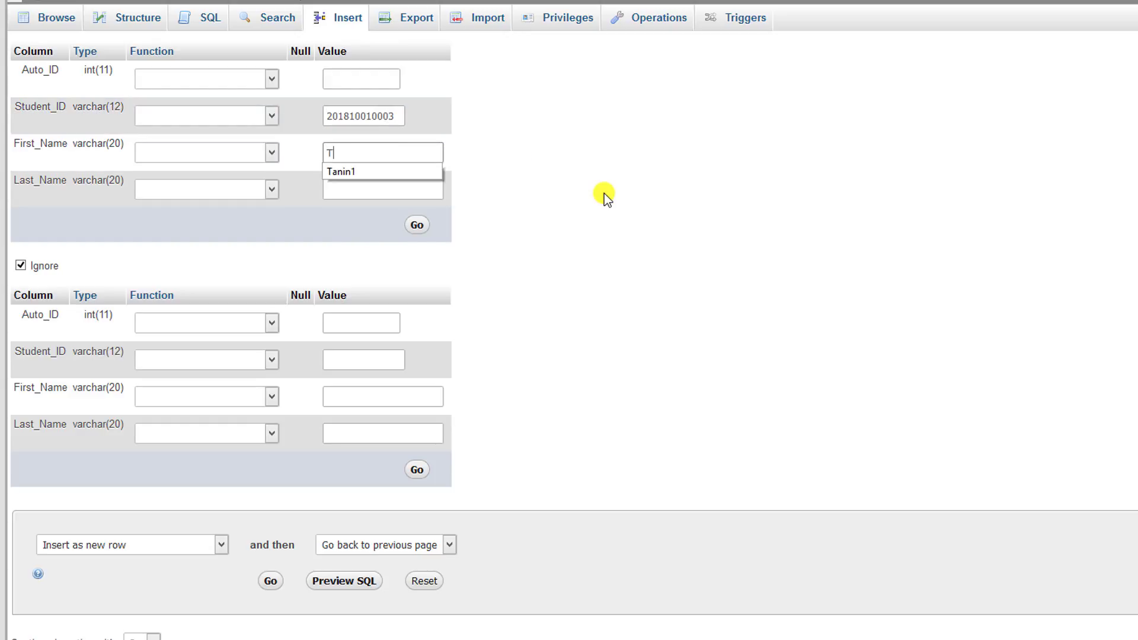
{"action": "key", "text": "BackSpace"}
{"action": "type", "text": "T"}
{"action": "left_click", "coordinate": [360, 170]}
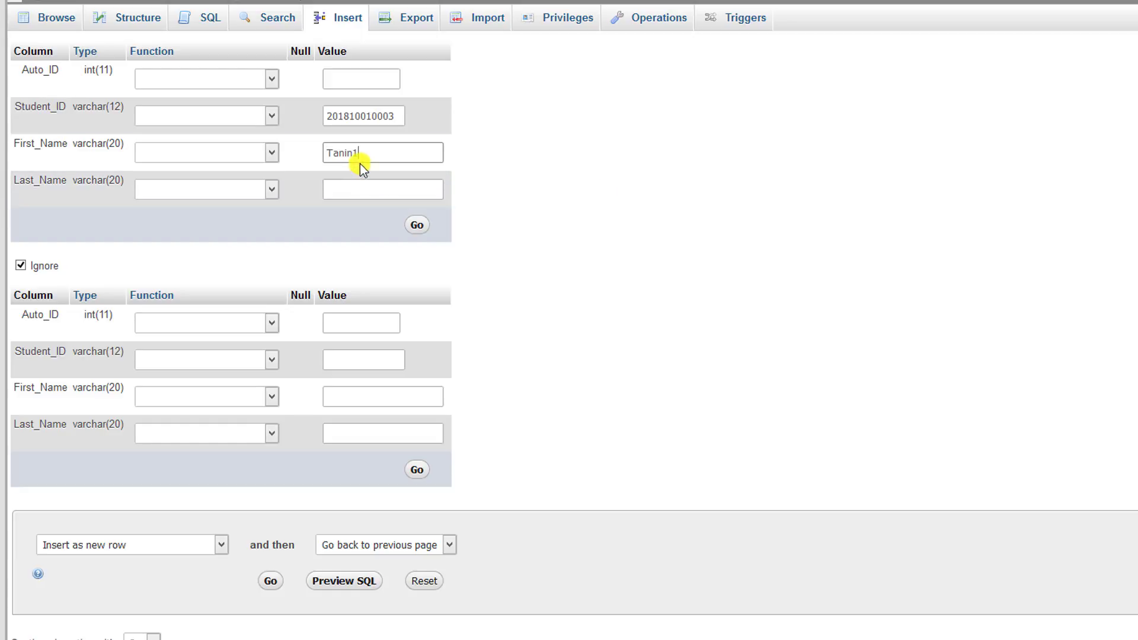
{"action": "key", "text": "BackSpace"}
{"action": "type", "text": "3"}
{"action": "left_click", "coordinate": [374, 188]}
{"action": "type", "text": "S"}
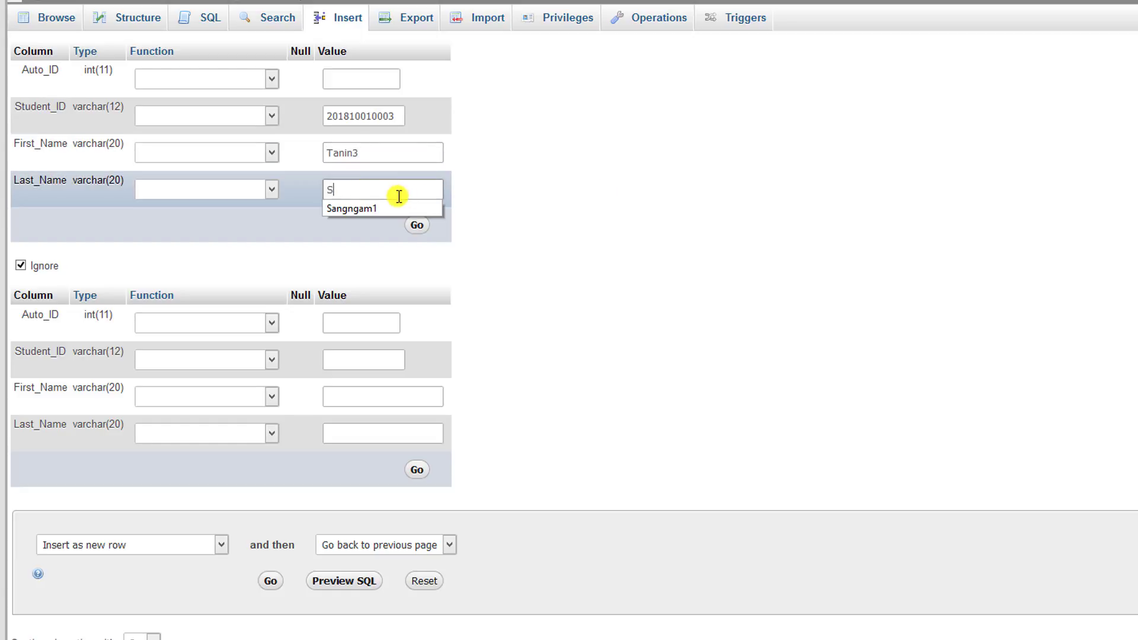
{"action": "left_click", "coordinate": [394, 207]}
{"action": "key", "text": "BackSpace"}
{"action": "type", "text": "3"}
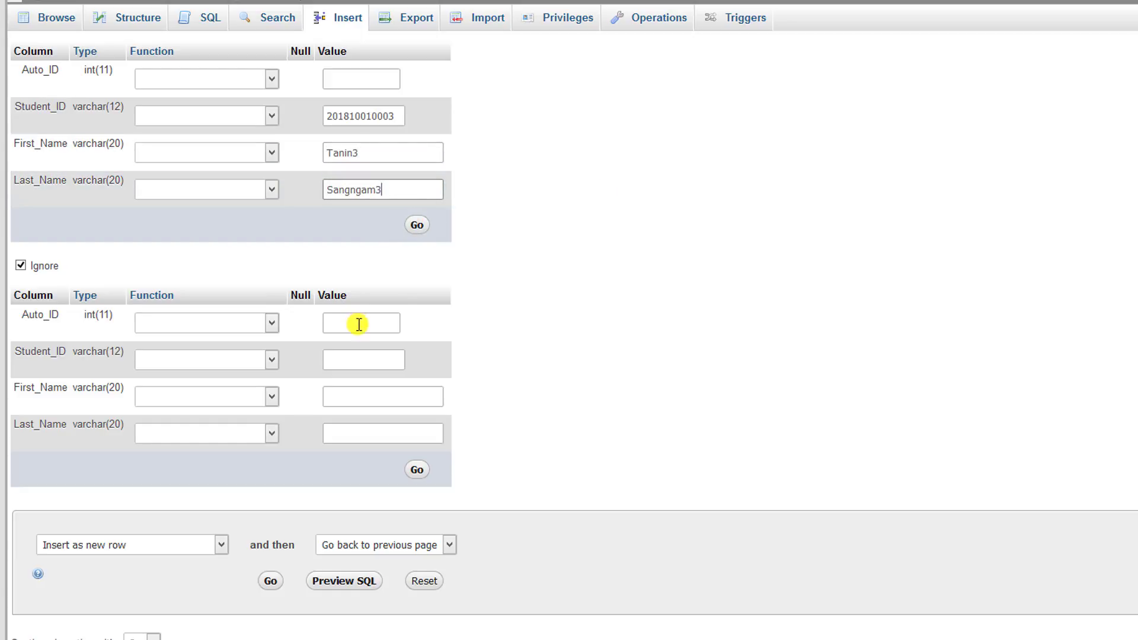
{"action": "left_click", "coordinate": [366, 362]}
{"action": "key", "text": "ctrl+v"}
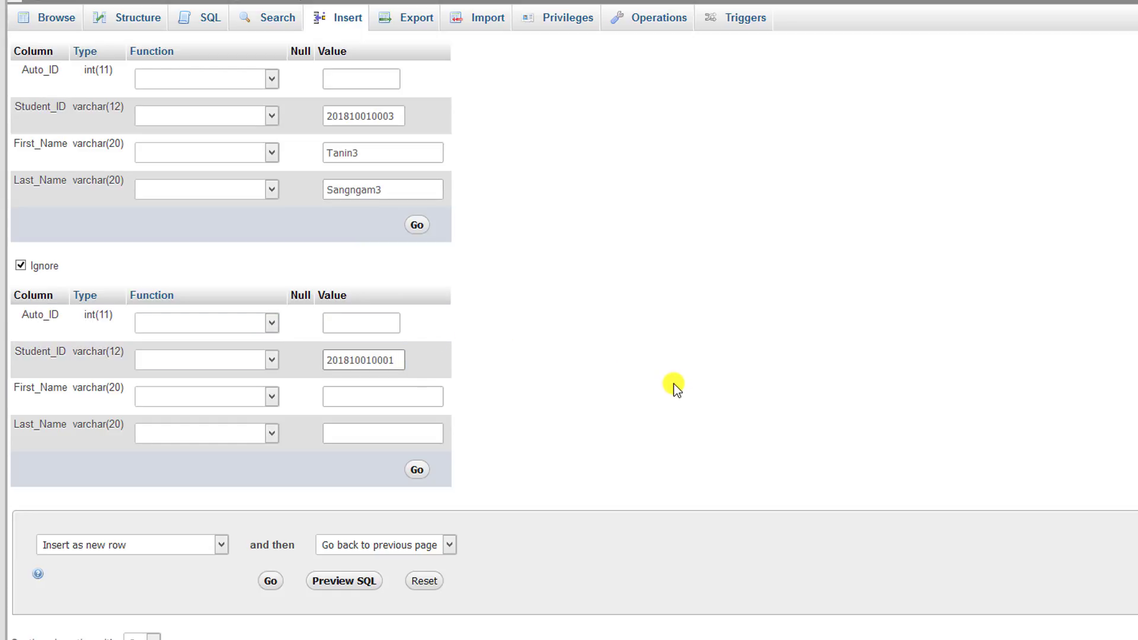
{"action": "key", "text": "BackSpace"}
{"action": "type", "text": "4"}
{"action": "left_click", "coordinate": [363, 394]}
{"action": "type", "text": "T"}
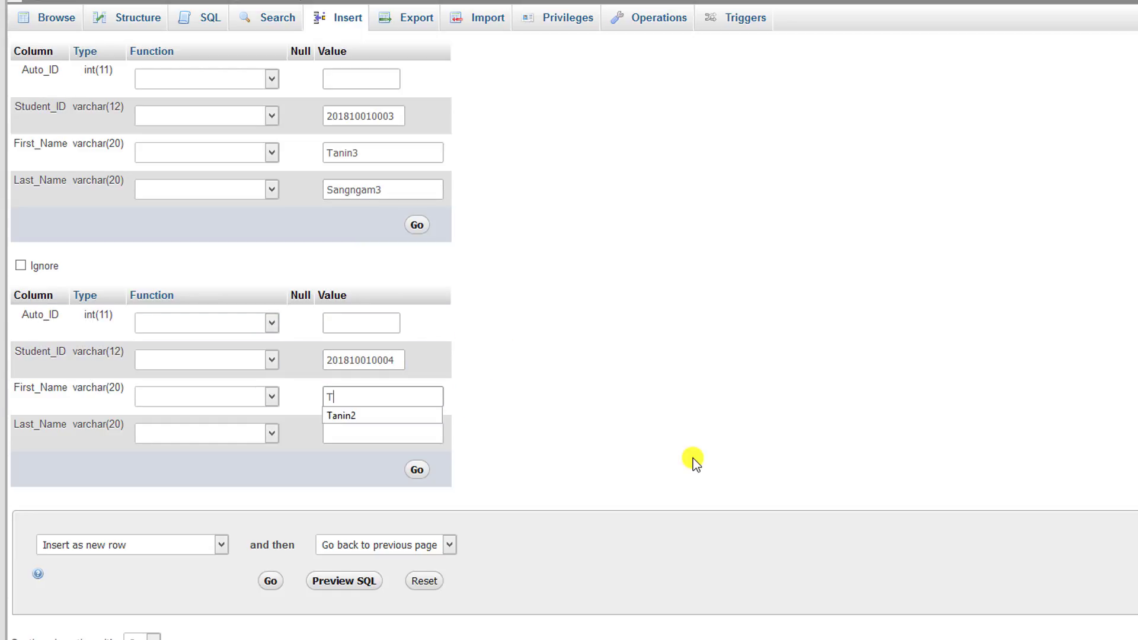
{"action": "key", "text": "Down"}
{"action": "left_click", "coordinate": [415, 415]}
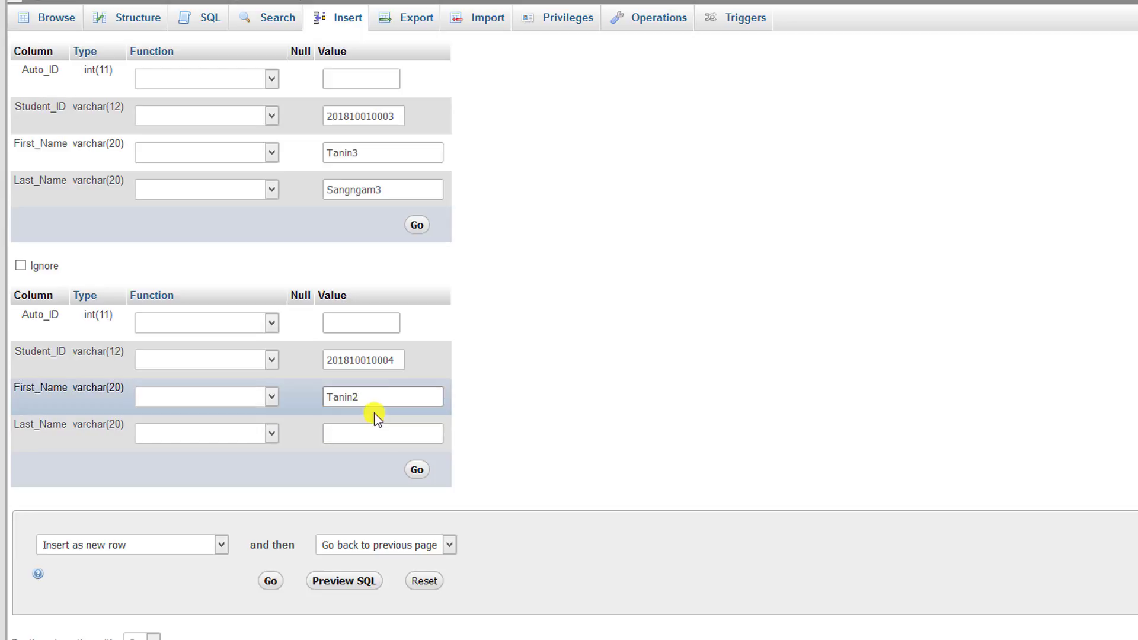
{"action": "key", "text": "BackSpace"}
{"action": "type", "text": "4"}
{"action": "left_click", "coordinate": [372, 438]}
{"action": "type", "text": "S"}
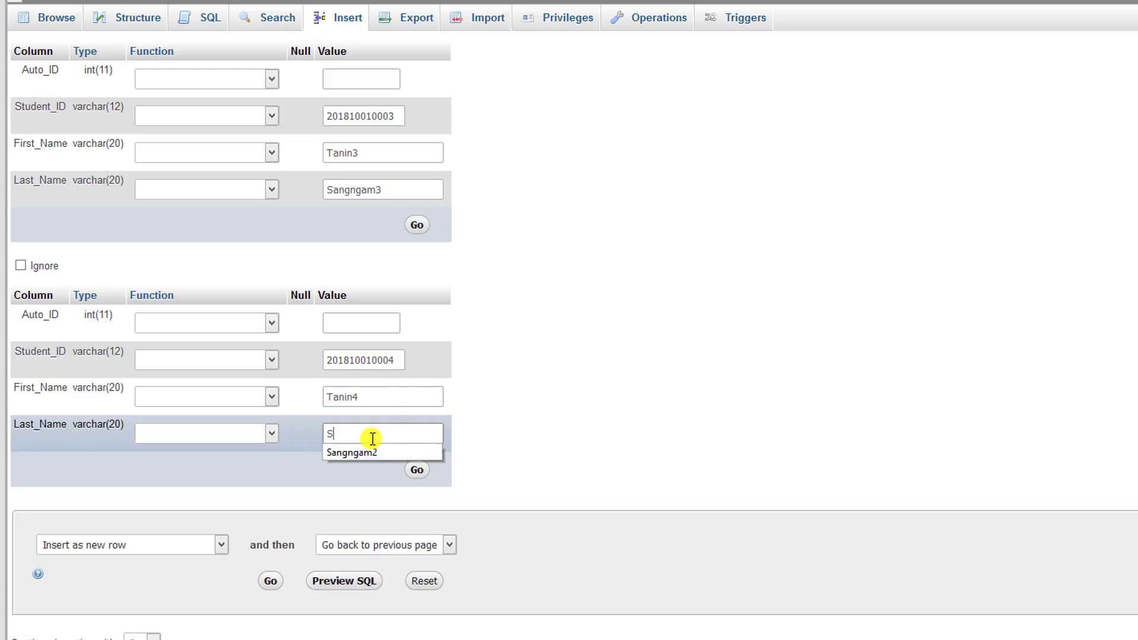
{"action": "type", "text": "a"}
{"action": "left_click", "coordinate": [375, 456]}
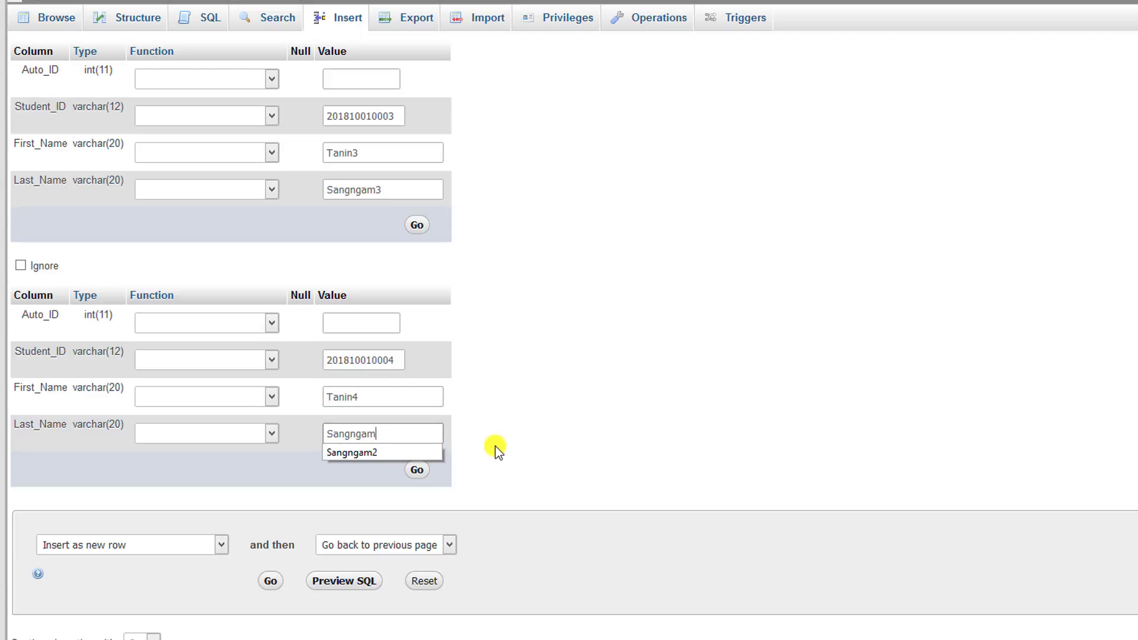
{"action": "key", "text": "BackSpace"}
{"action": "type", "text": "4"}
{"action": "left_click", "coordinate": [546, 439]}
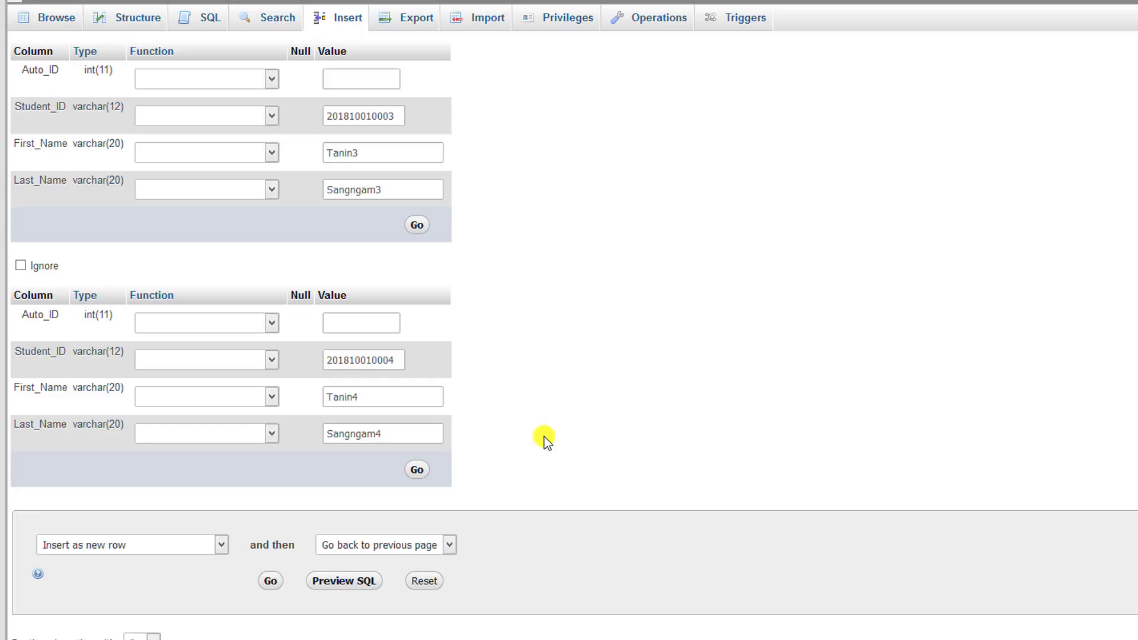
{"action": "left_click", "coordinate": [270, 582]}
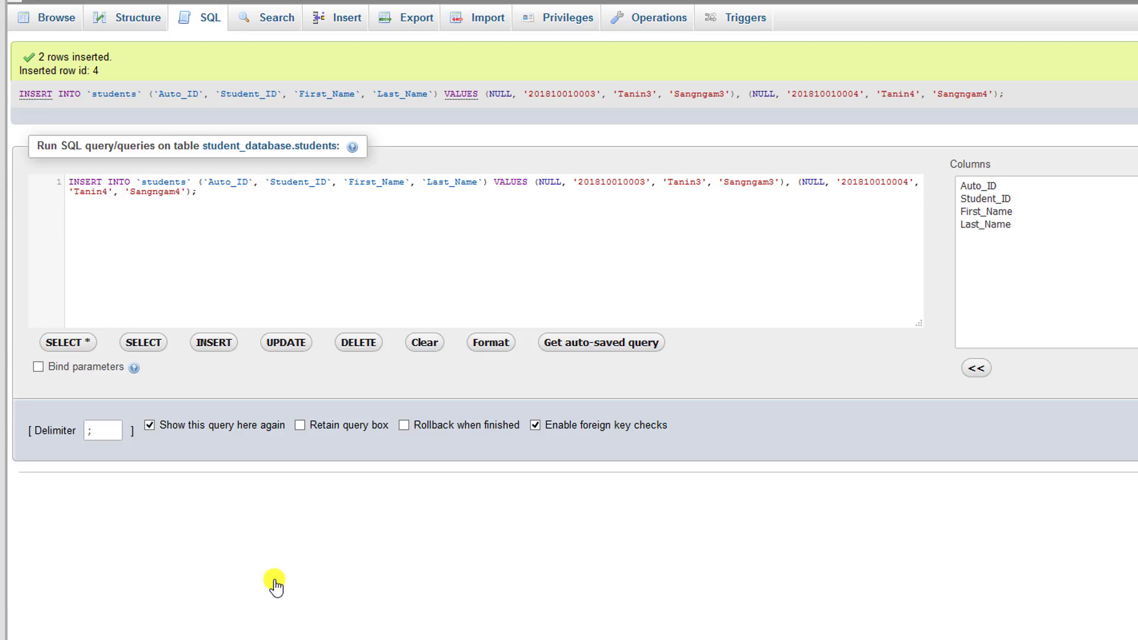
Step: Browse the students table to list all four rows, Auto_IDs 1 through 4
{"action": "left_click", "coordinate": [59, 23]}
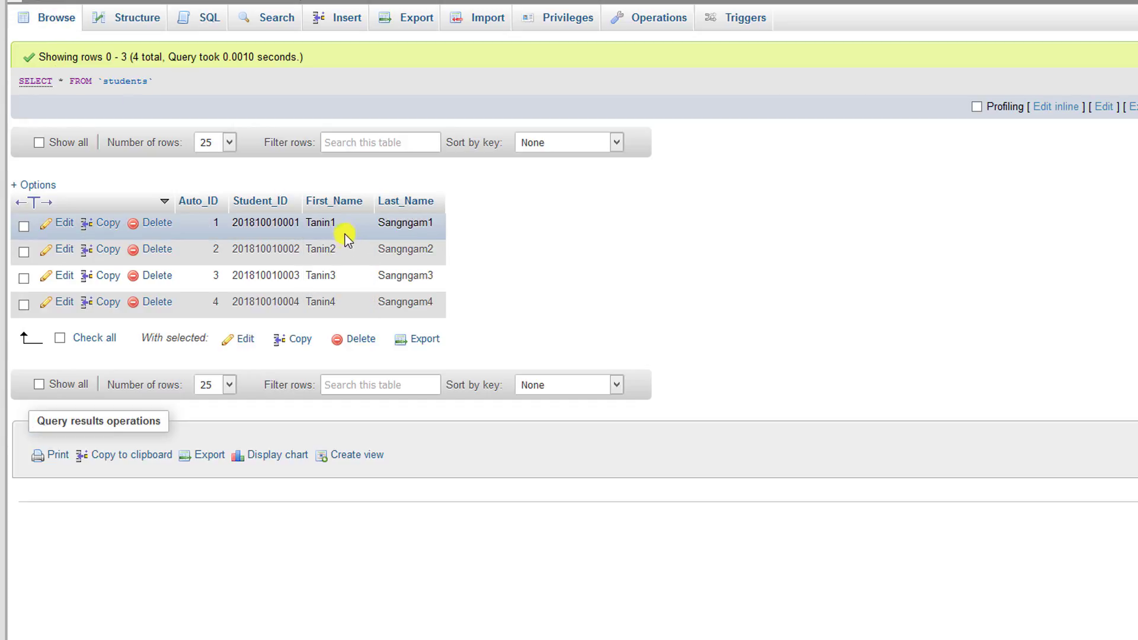